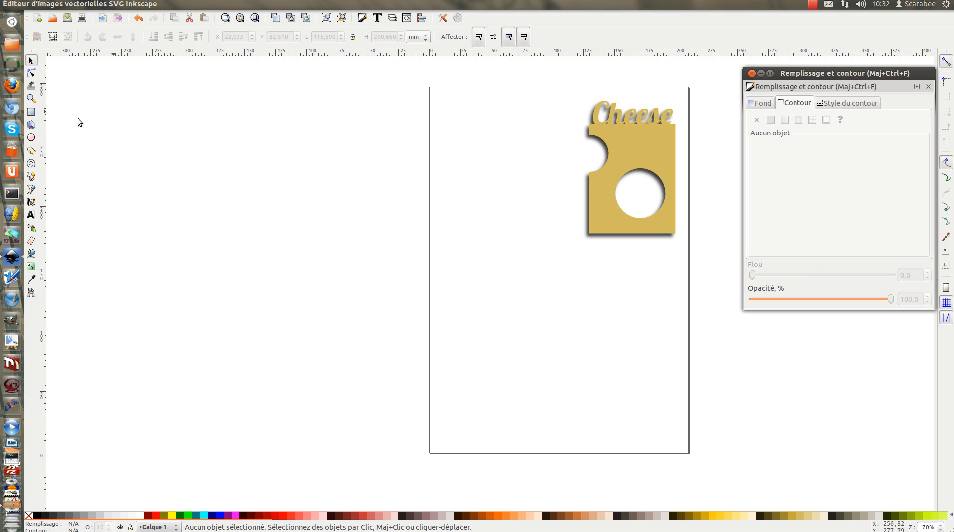
Step: Create a tall text frame on the empty area of the page, left of the Cheese graphic
left_click(31, 217)
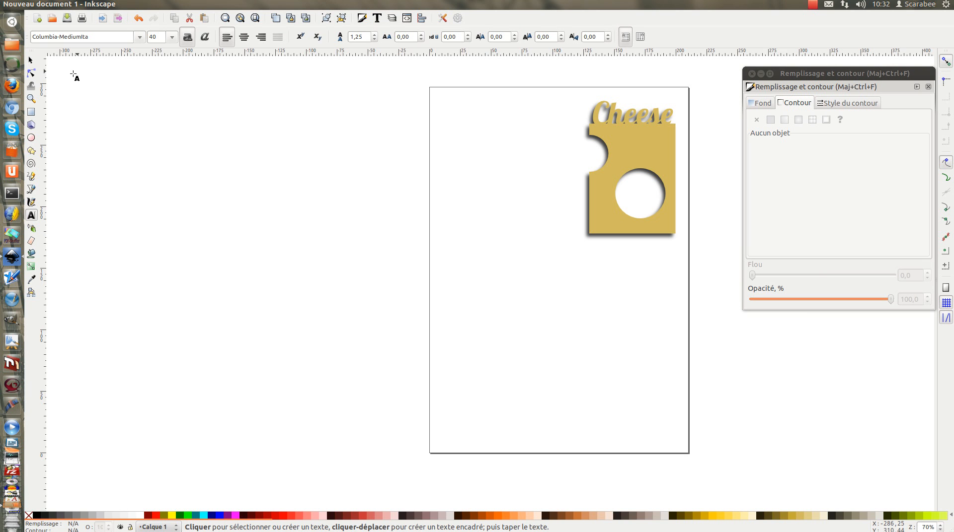
left_click(31, 61)
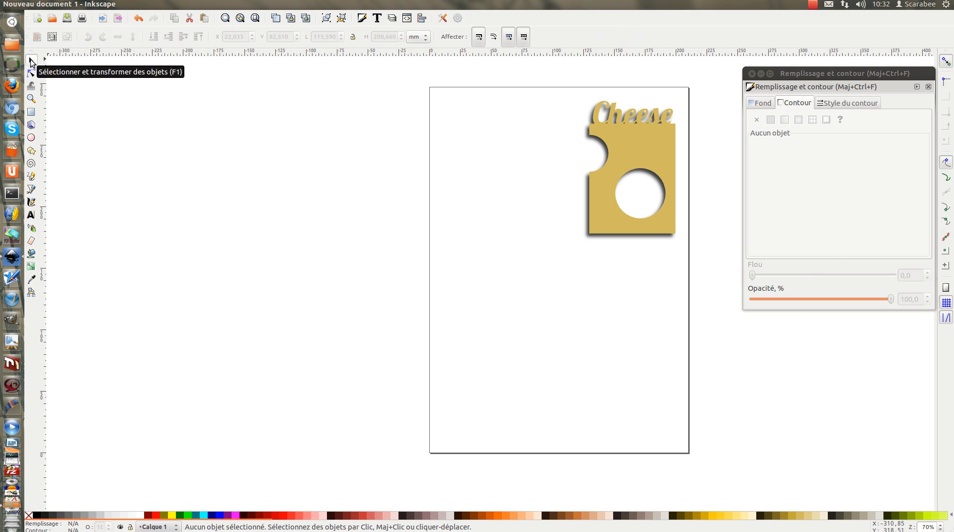
left_click(30, 215)
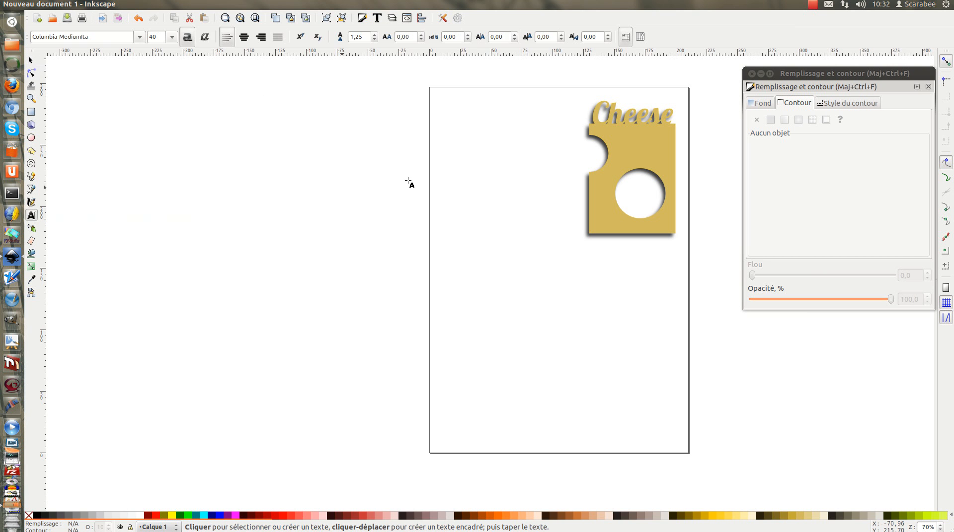
left_click(448, 118)
left_click_drag(446, 101, 580, 420)
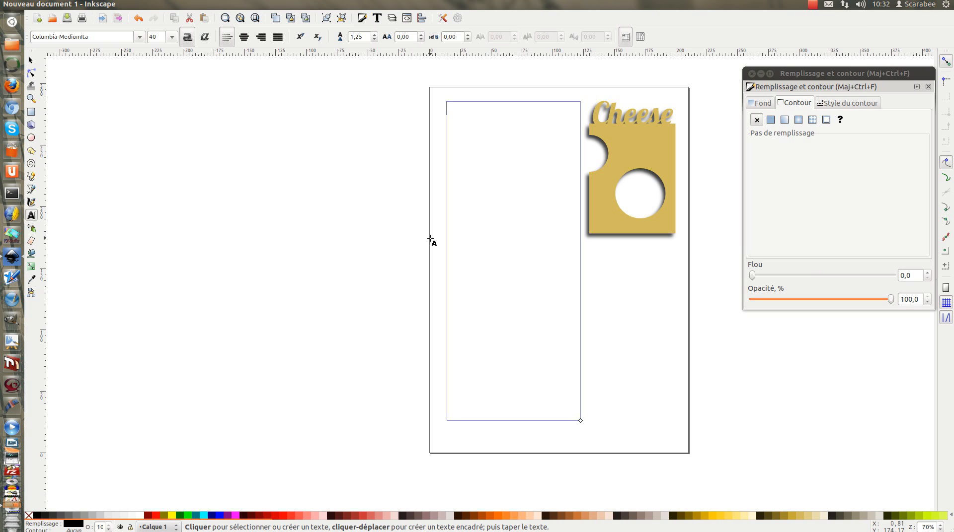
Step: Fill the text frame with fourteen lines of random filler text, starting with "ur g ogs hgbioniea eua eo gjàe jfà gto"
type("ur g ogs hgbioniea")
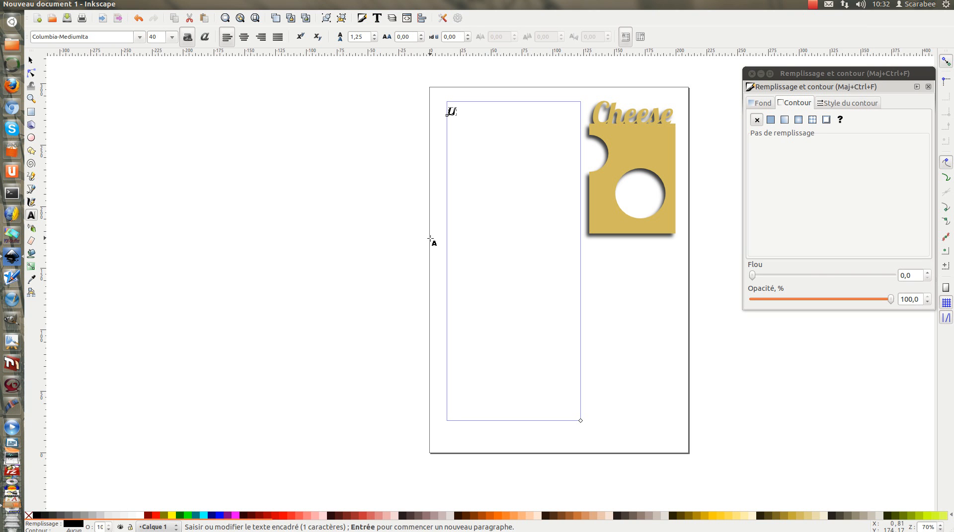
type(" eua eo gj")
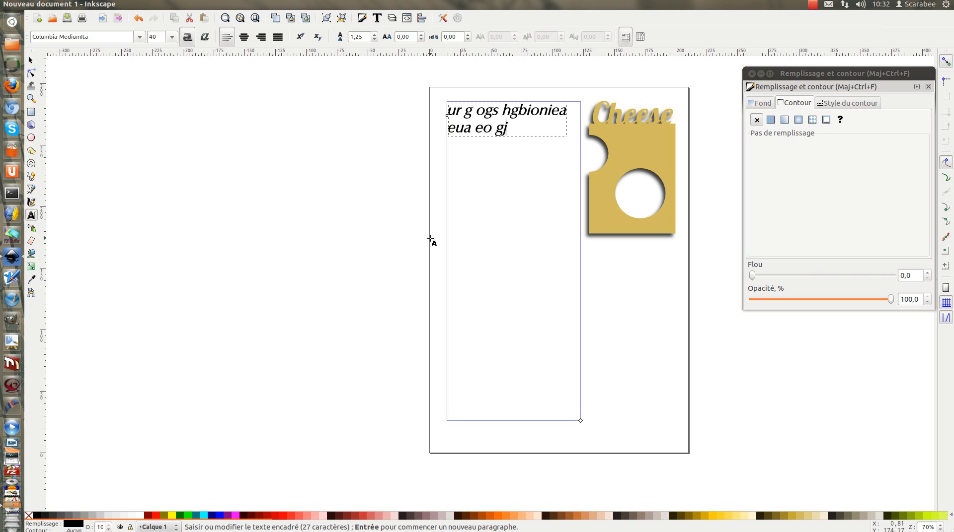
type("àe jfà gto oe voie jgoiea jo met ")
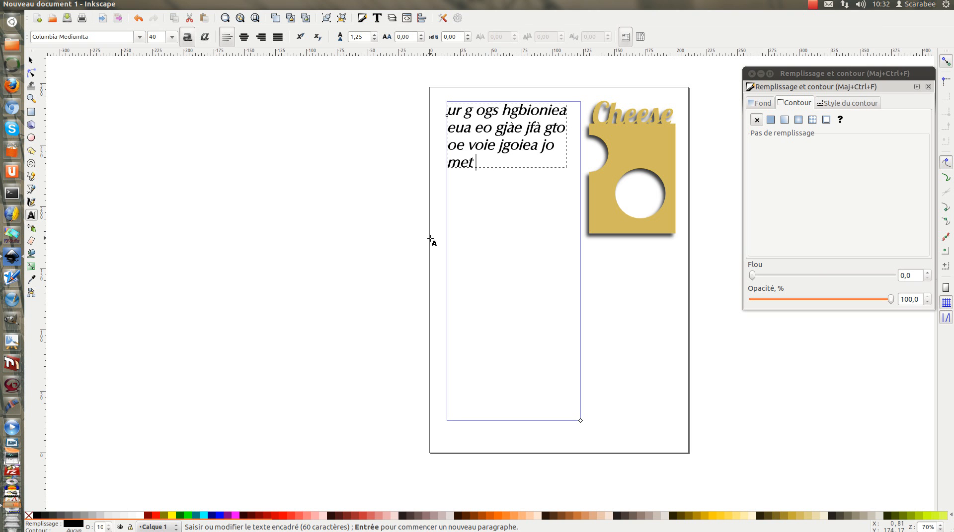
type("gjeoa gjeoi joo vnkje voem bnomr gjeo ")
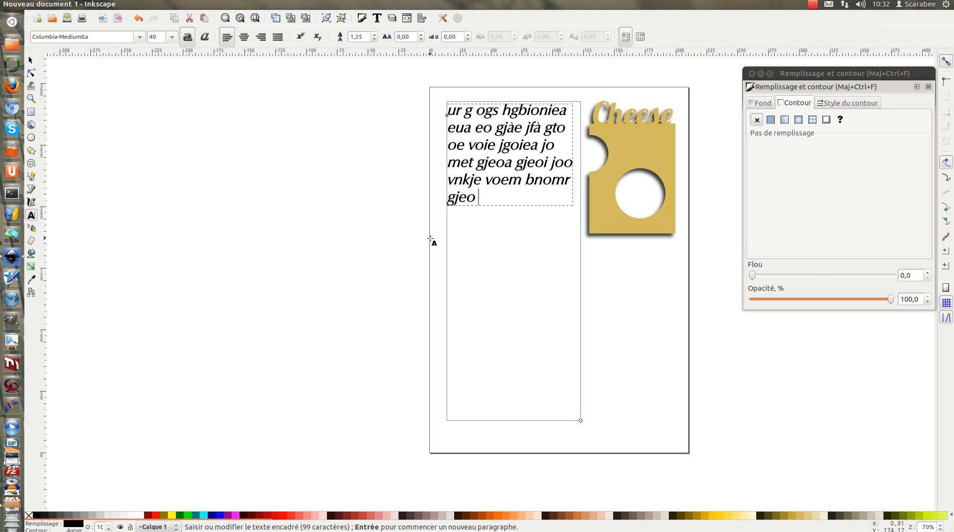
type("go gteo o vome jeo gjeo gjetoim ")
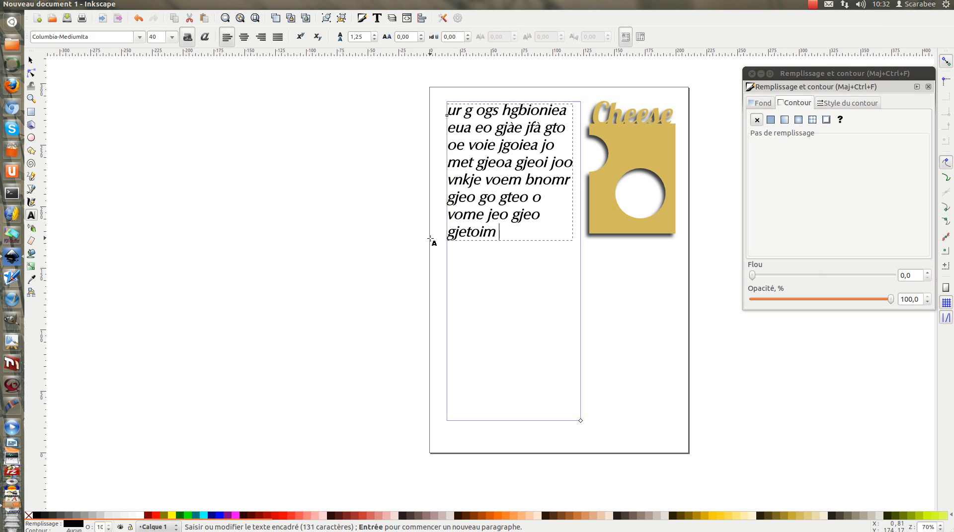
type("elvngdo eio jgeoioa rj giç çzi hiutoz htgiouut ")
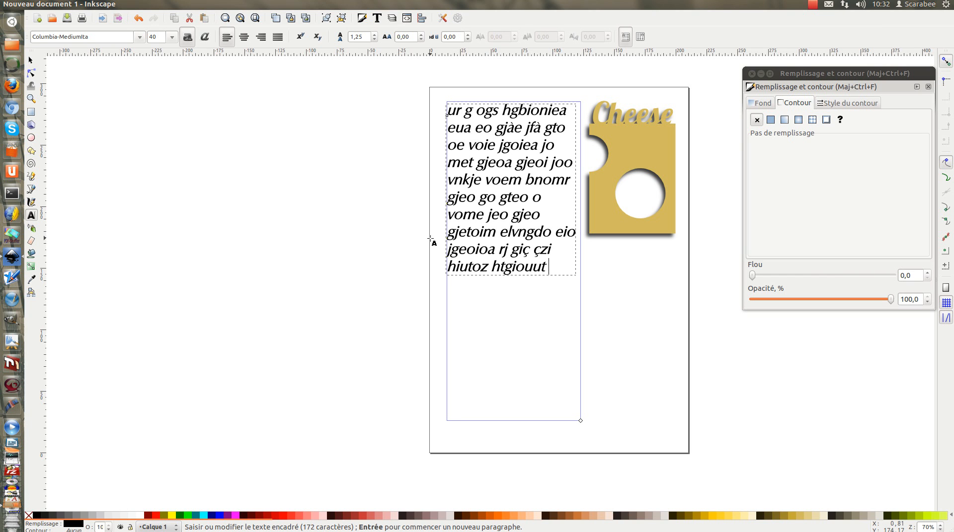
type("zyghpçoitoiz ghpuçtzr jgotihggnoitzj ob h zripghzotr hizr")
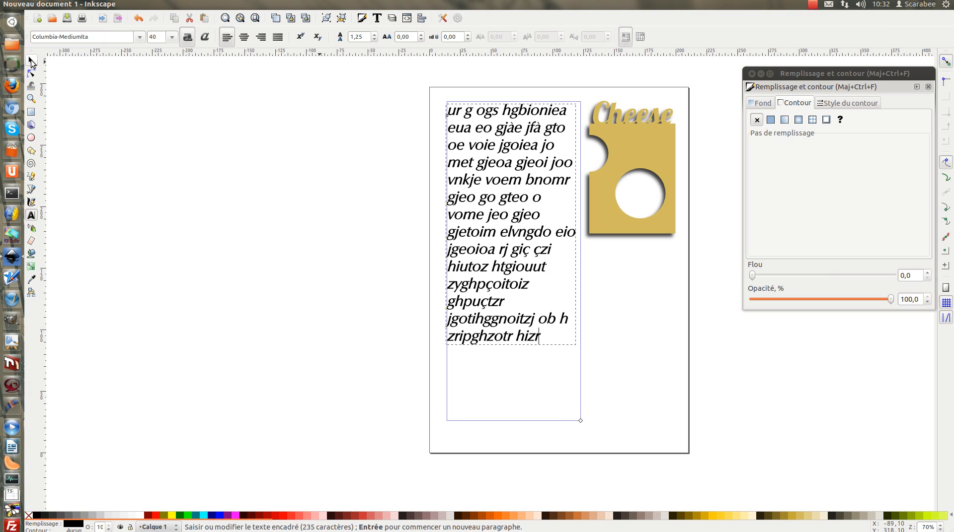
Step: Move the filler text block straight down the page, to about X 12.3 mm, Y 16.2 mm
left_click(30, 61)
left_click(216, 101)
left_click_drag(515, 122, 512, 211)
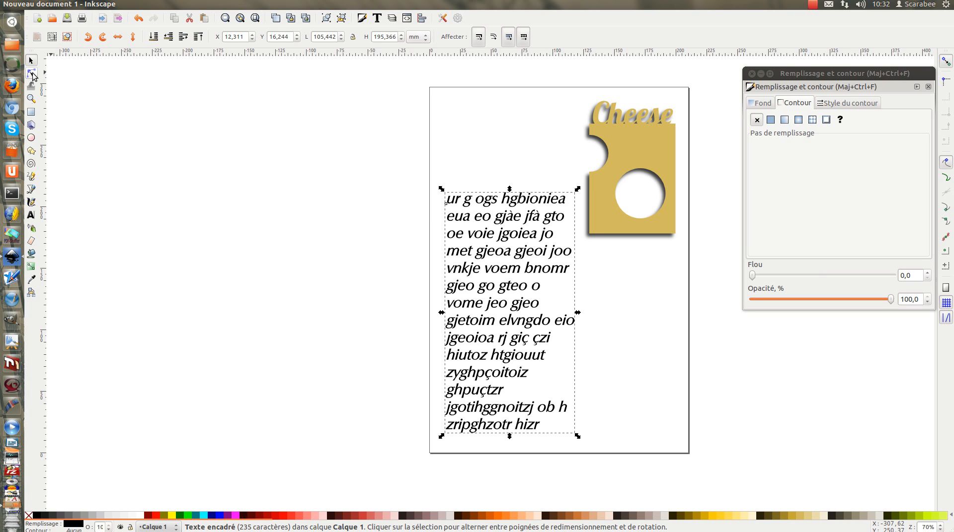
Step: Widen the text frame so its lines span almost the full page width, and move the text below the Cheese graphic
left_click(31, 215)
left_click_drag(580, 510, 684, 417)
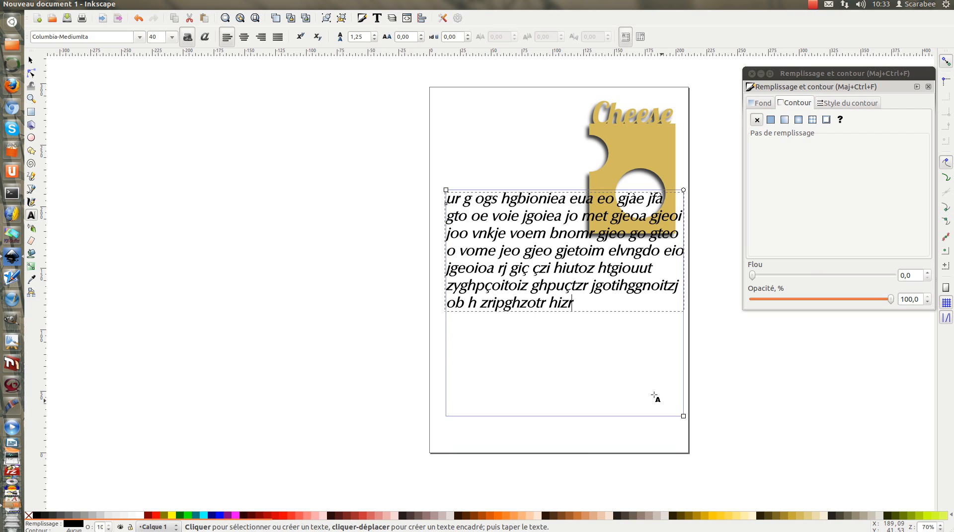
key("F1")
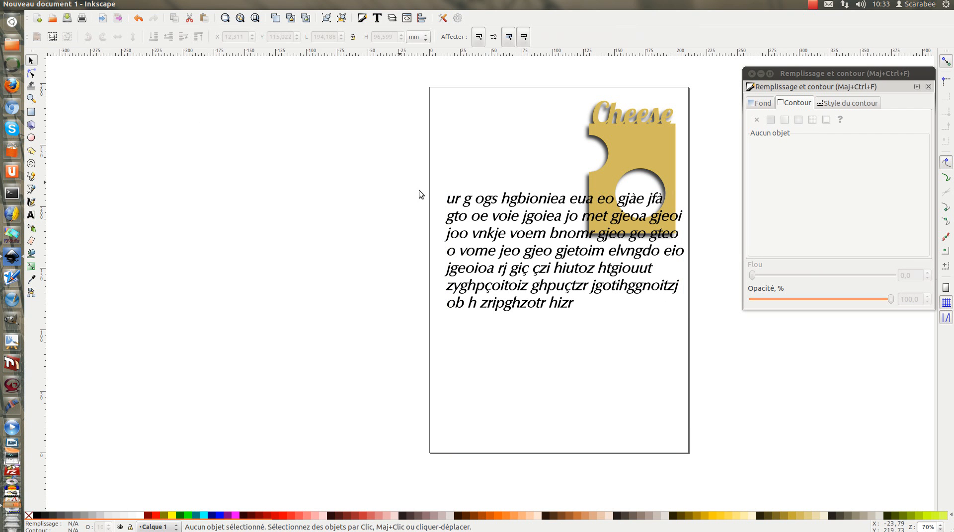
left_click_drag(513, 207, 511, 260)
left_click(321, 202)
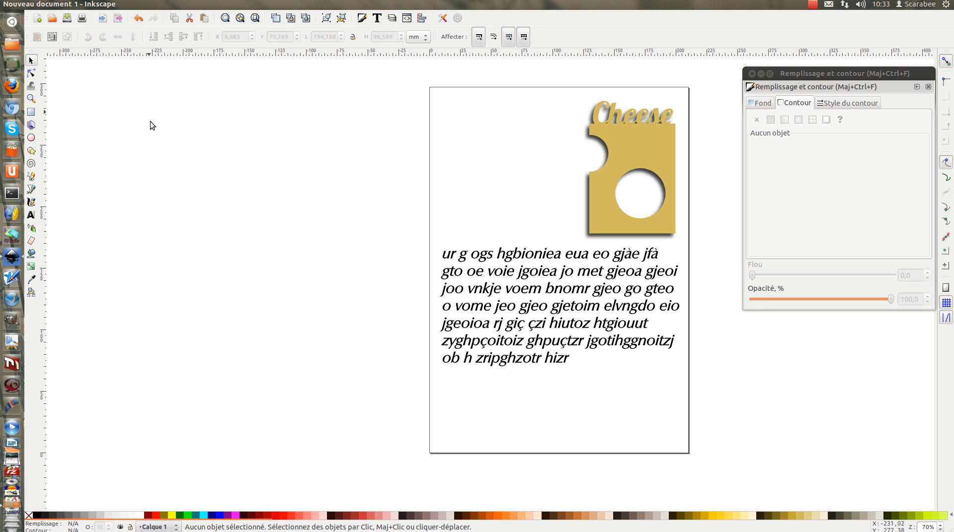
Step: Import ampoule.png from the Elements folder as a linked image
mouse_move(47, 6)
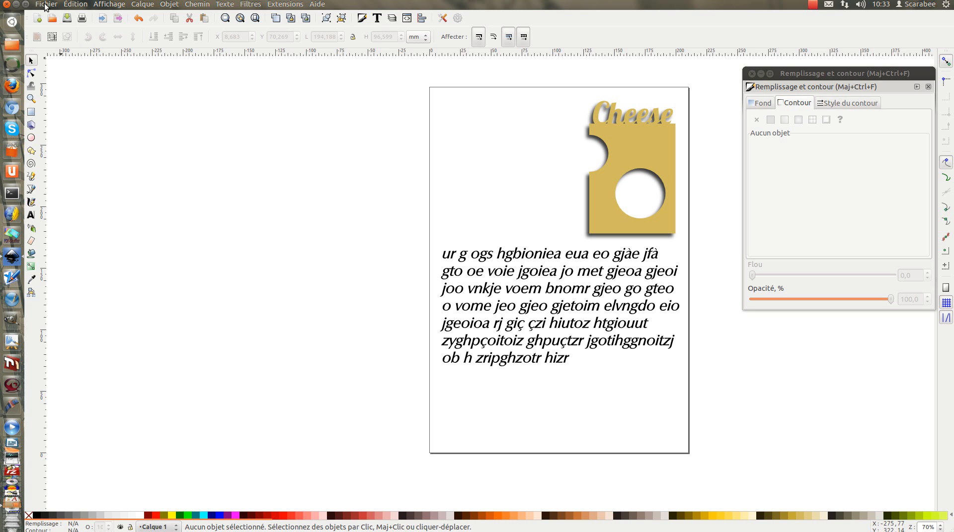
left_click(45, 5)
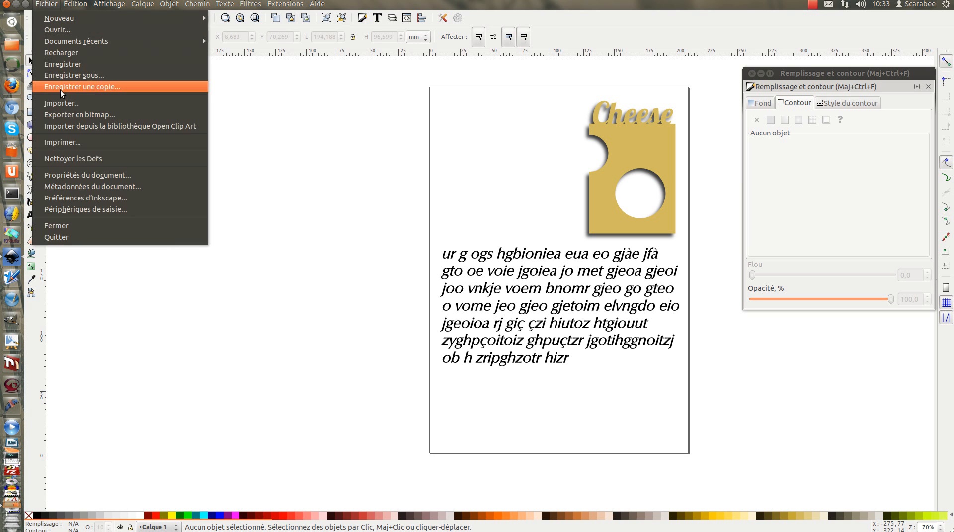
left_click(63, 104)
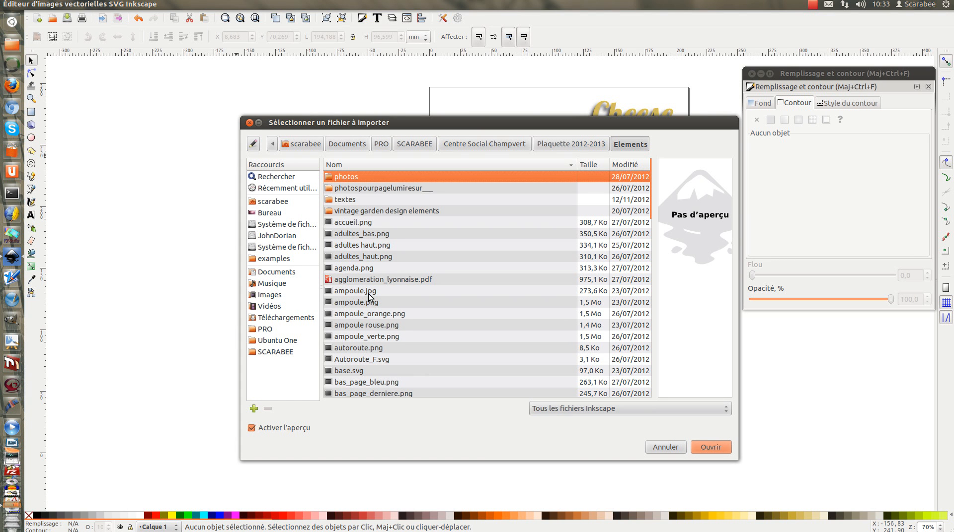
left_click(370, 292)
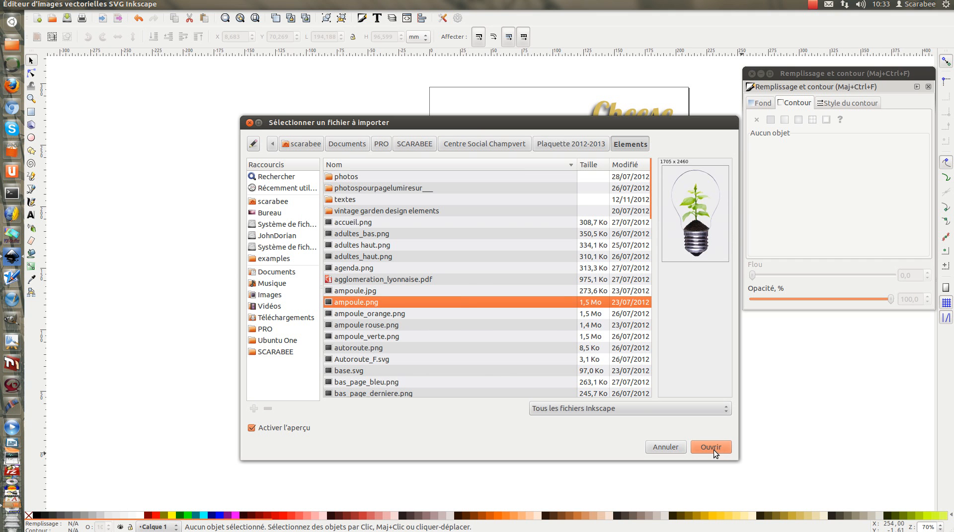
left_click(711, 447)
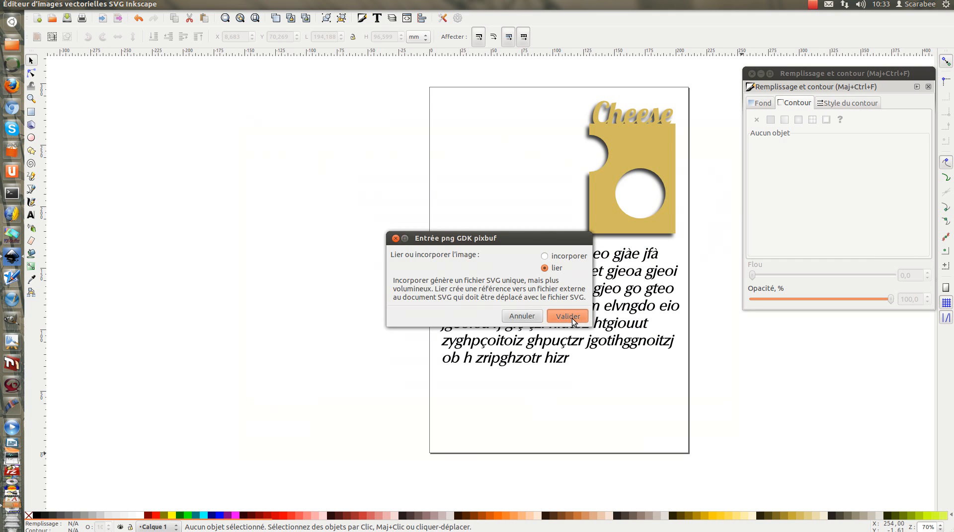
key("Return")
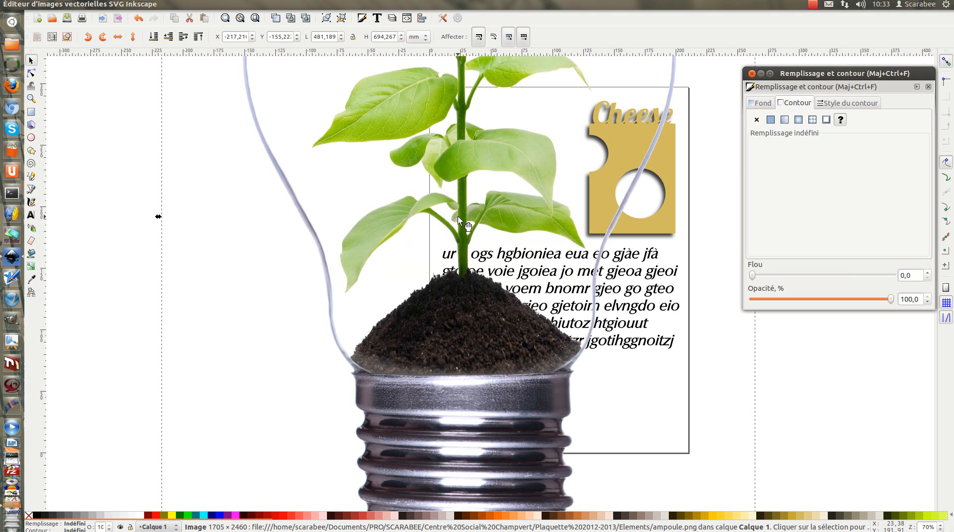
Step: Scale the light bulb image down proportionally to about 91 × 131 mm and place it on the page left of the Cheese graphic
scroll(458, 216, "down", 2)
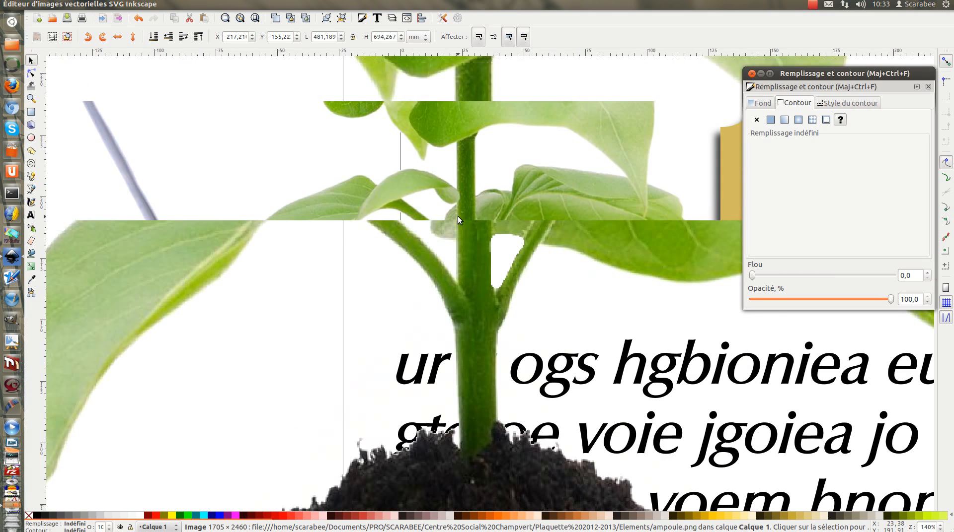
scroll(458, 216, "down", 2)
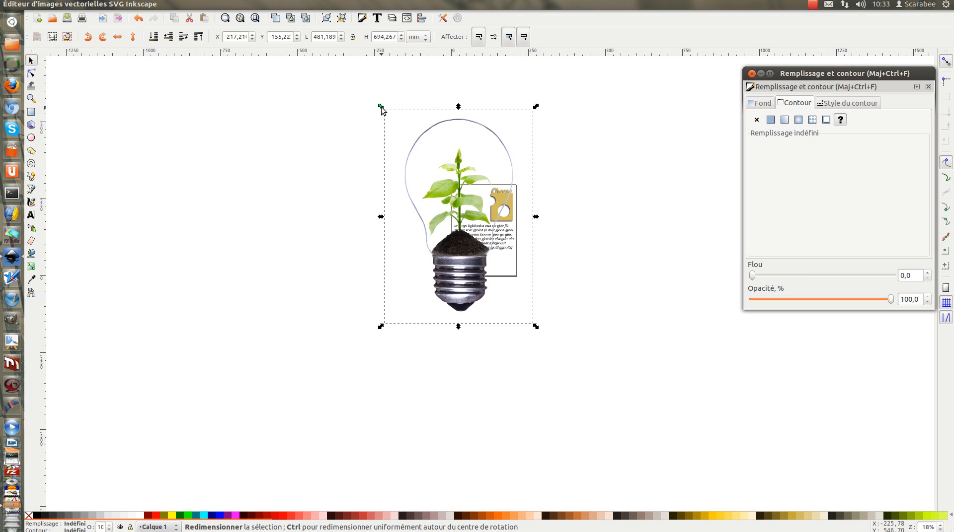
left_click_drag(380, 106, 490, 234)
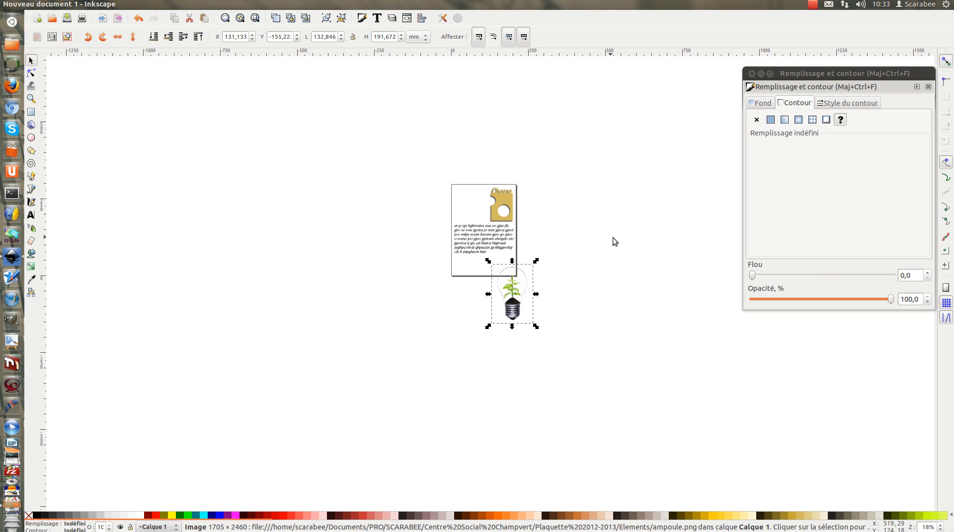
left_click(614, 238)
left_click_drag(517, 320, 477, 243)
left_click_drag(447, 185, 473, 201)
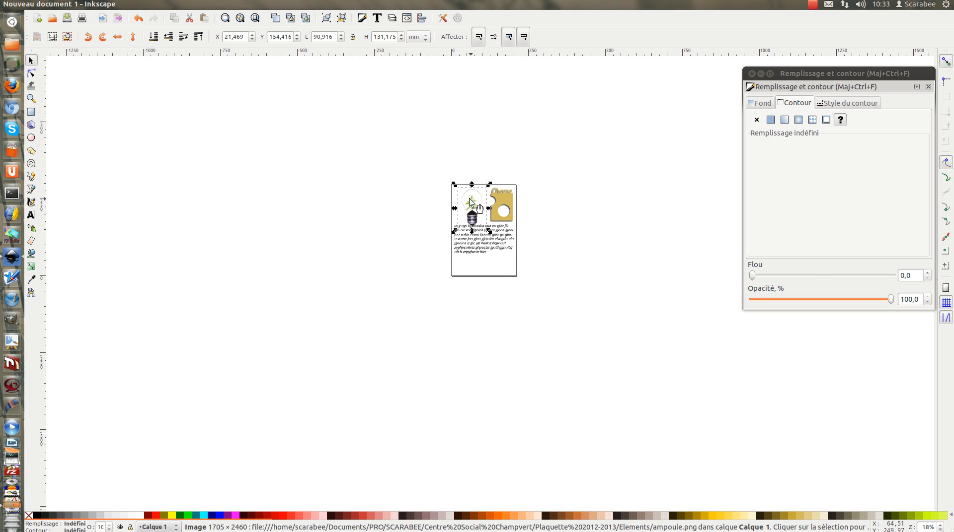
scroll(449, 244, "up", 2, "ctrl")
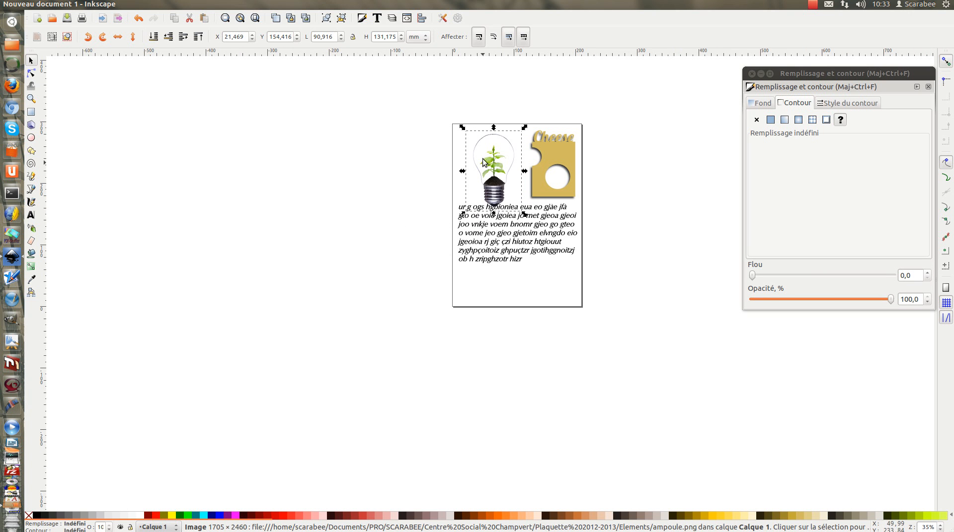
Step: Move the light bulb image to the page's lower right corner and shrink it proportionally to about 57 × 83 mm
left_click_drag(498, 167, 559, 293)
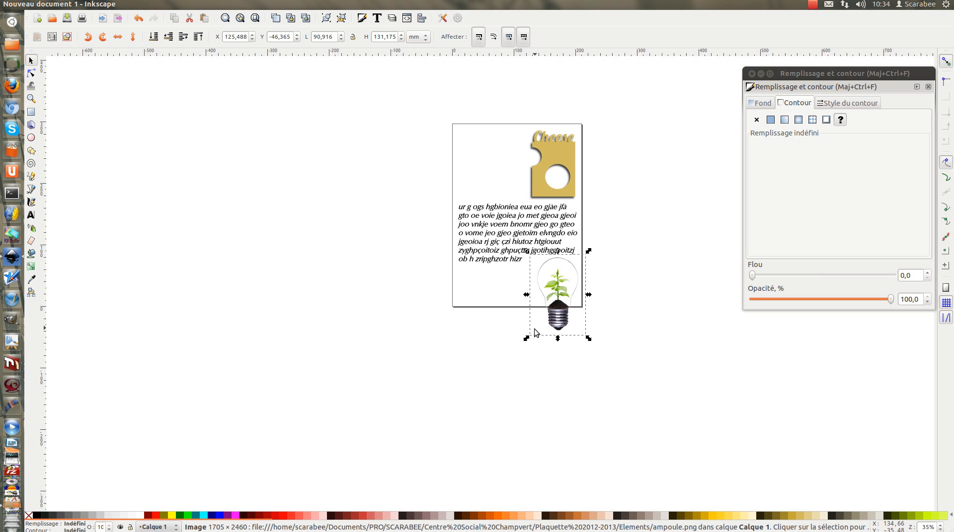
left_click_drag(527, 339, 568, 302)
left_click(663, 261)
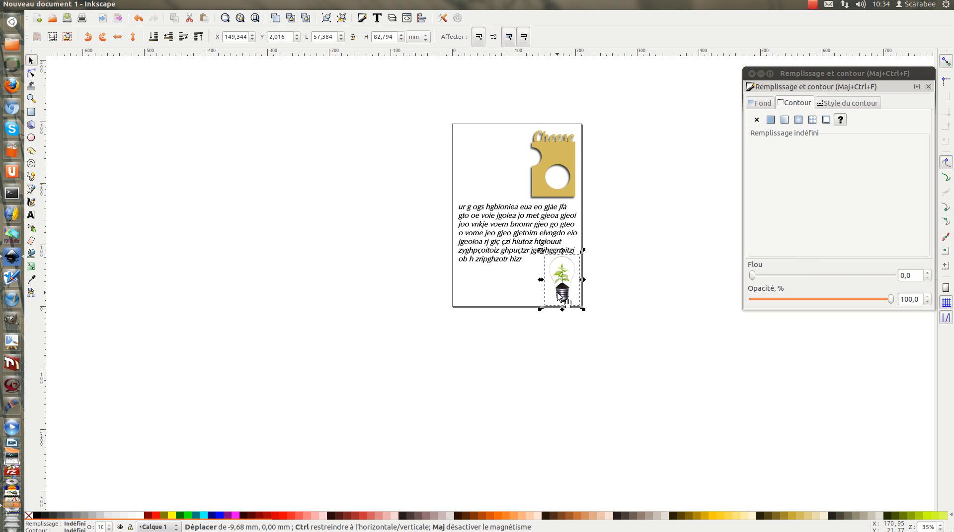
left_click(627, 261)
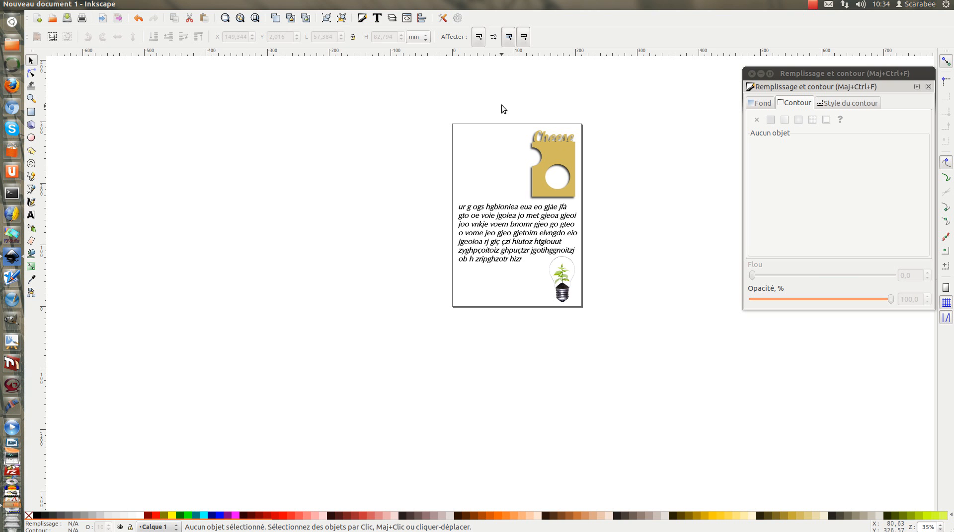
Step: Move the Cheese group horizontally to the page's upper left corner, at about X 13.2 mm, Y 173.1 mm
left_click(551, 149)
left_click_drag(550, 149, 479, 148)
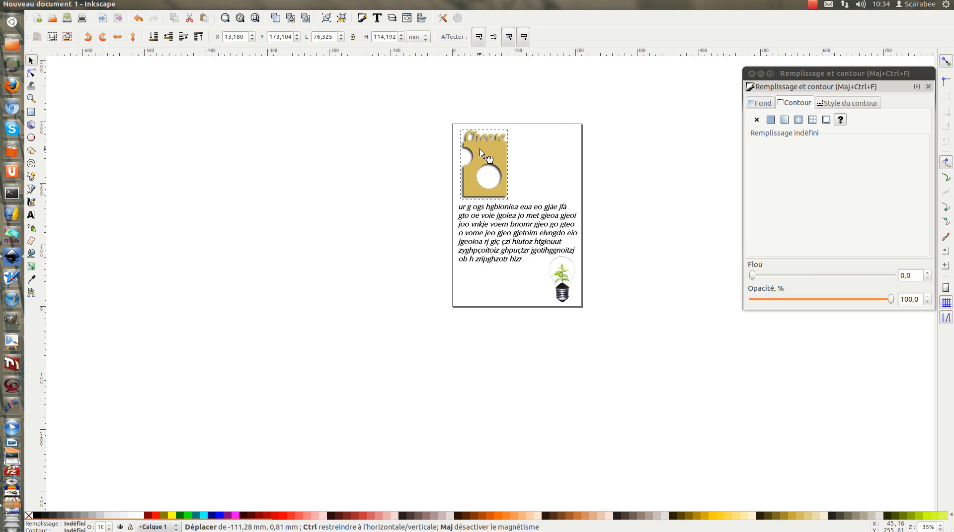
left_click(390, 141)
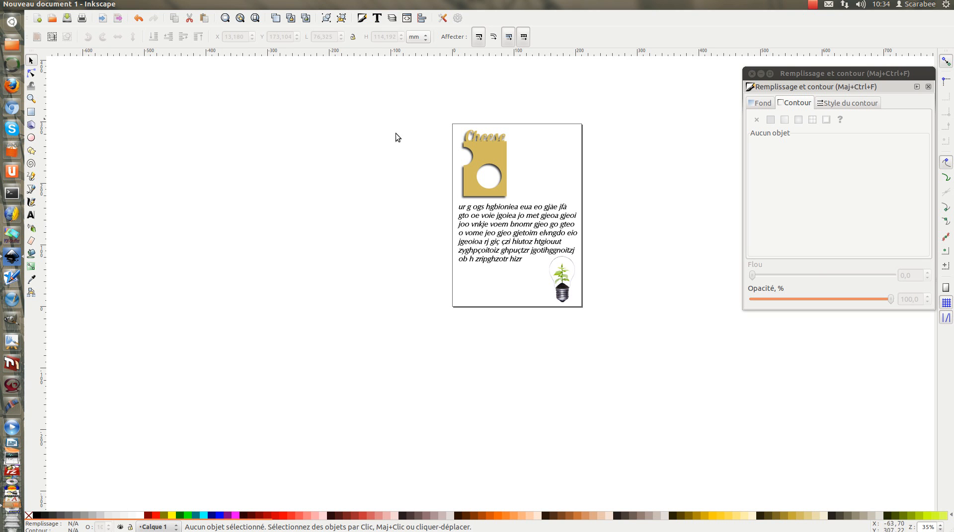
Step: Rotate the Cheese group slightly counterclockwise so it sits tilted above the text
left_click(498, 168)
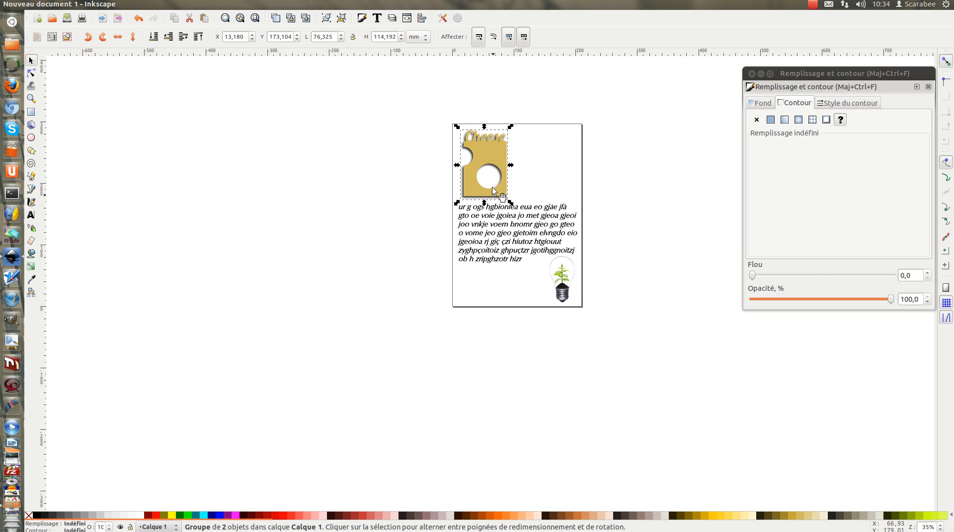
left_click(498, 154)
left_click(498, 154)
left_click(499, 153)
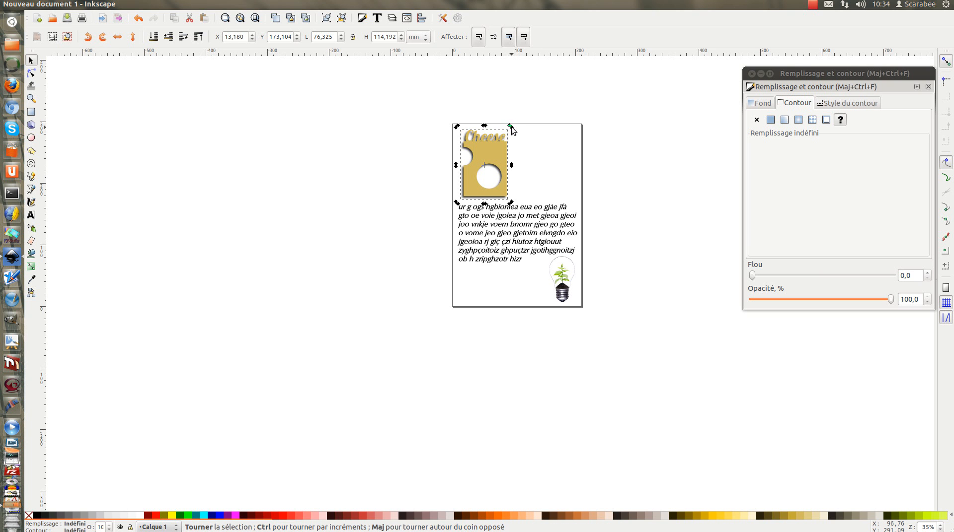
left_click_drag(511, 126, 503, 124)
left_click(422, 120)
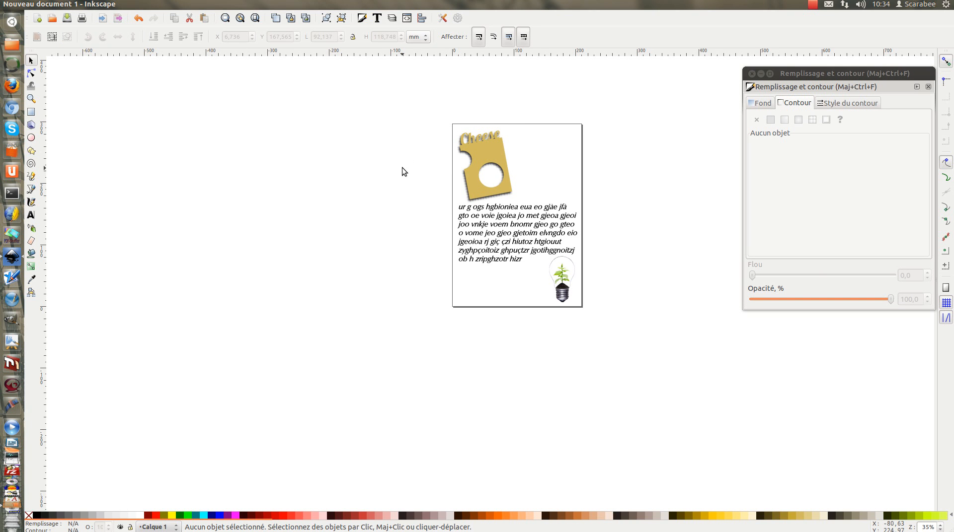
left_click(812, 5)
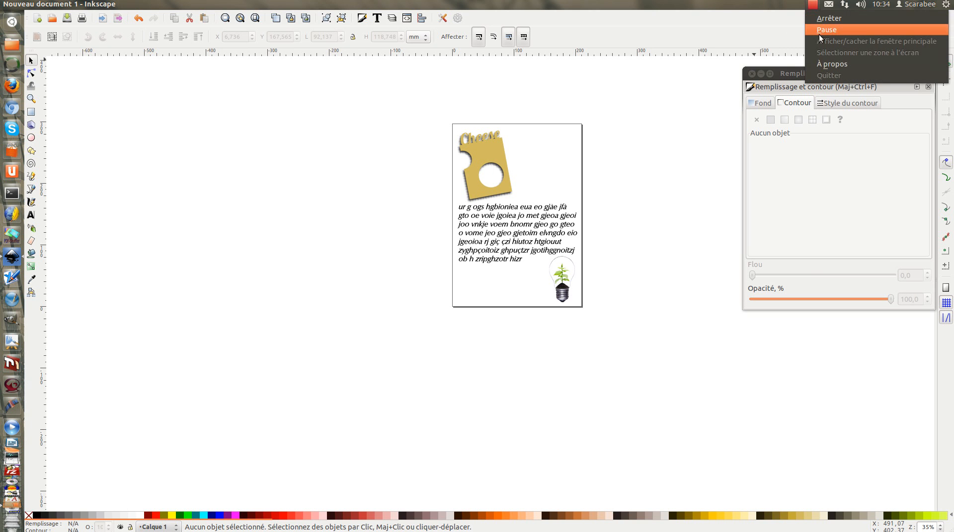
left_click(819, 30)
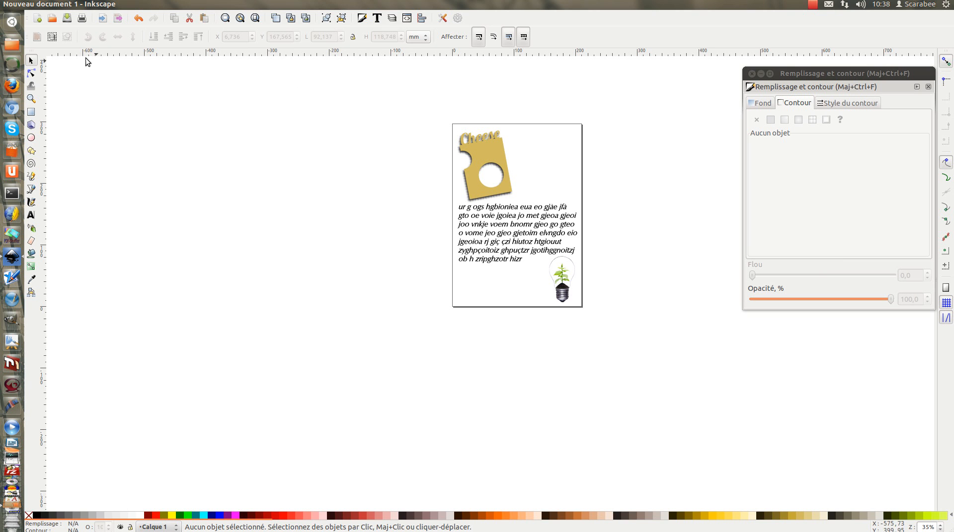
Step: Open the bitmap export settings, look at the selection and custom areas, and set the export area to the whole page
left_click(55, 6)
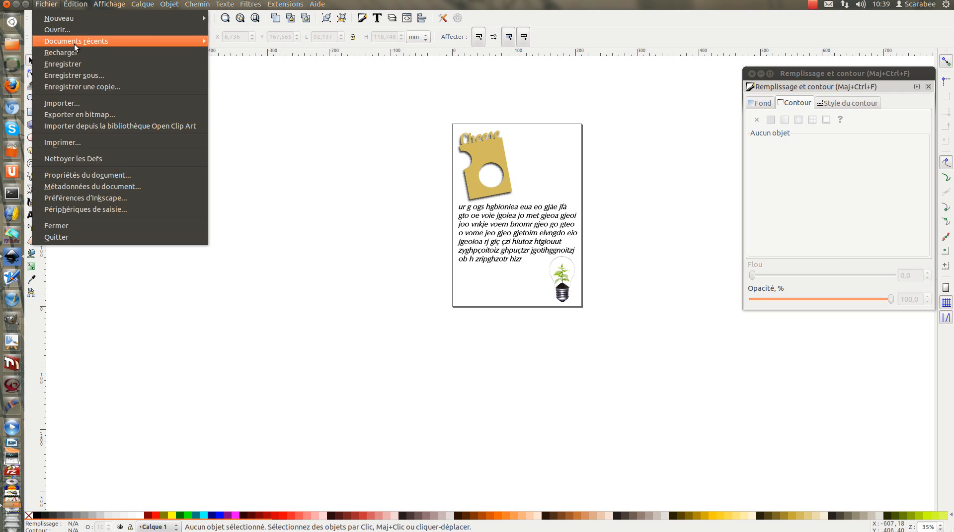
left_click(91, 117)
left_click_drag(679, 114, 236, 93)
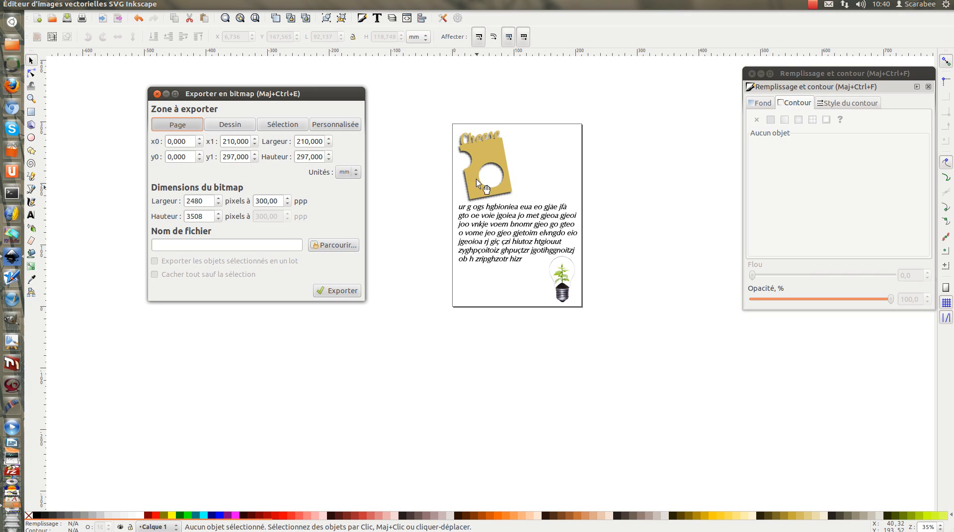
left_click(487, 153)
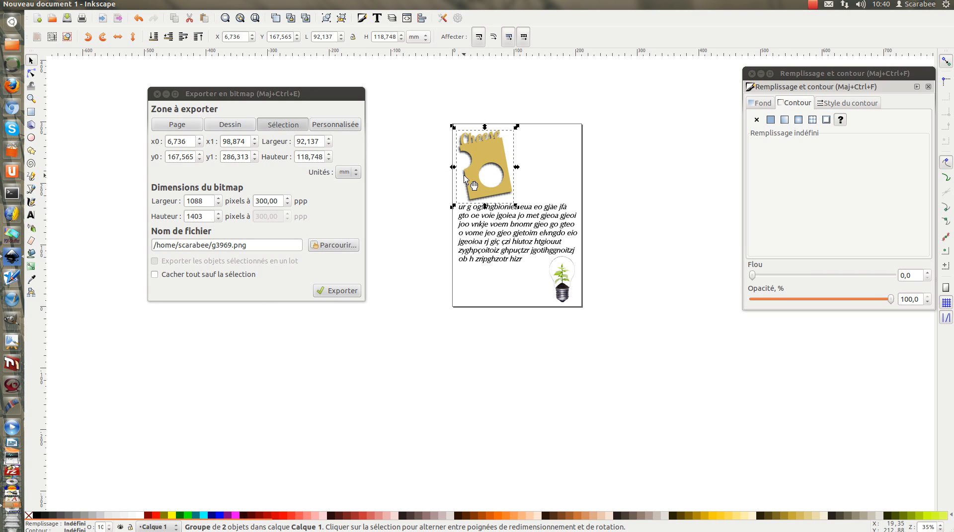
left_click(341, 128)
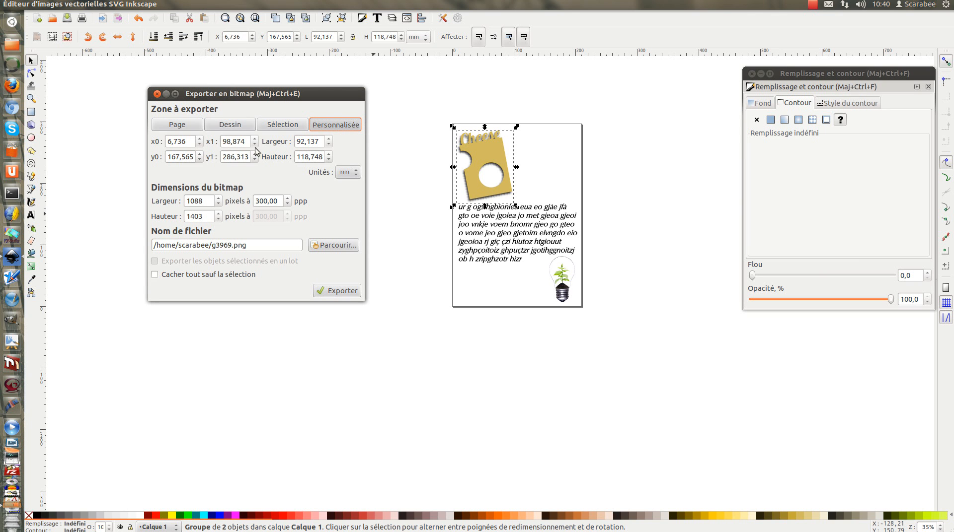
left_click(174, 125)
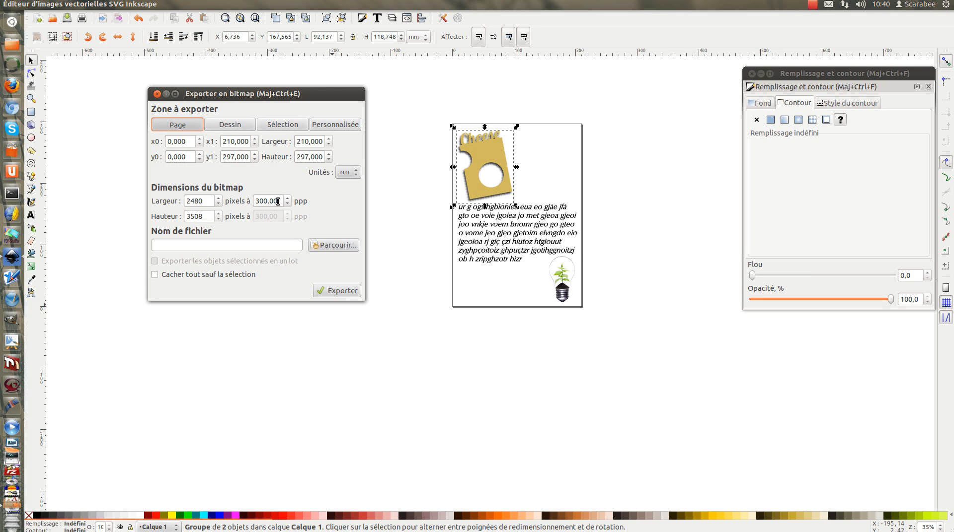
Step: Export the page as a bitmap named image into the Bureau folder and close the export settings
left_click(336, 246)
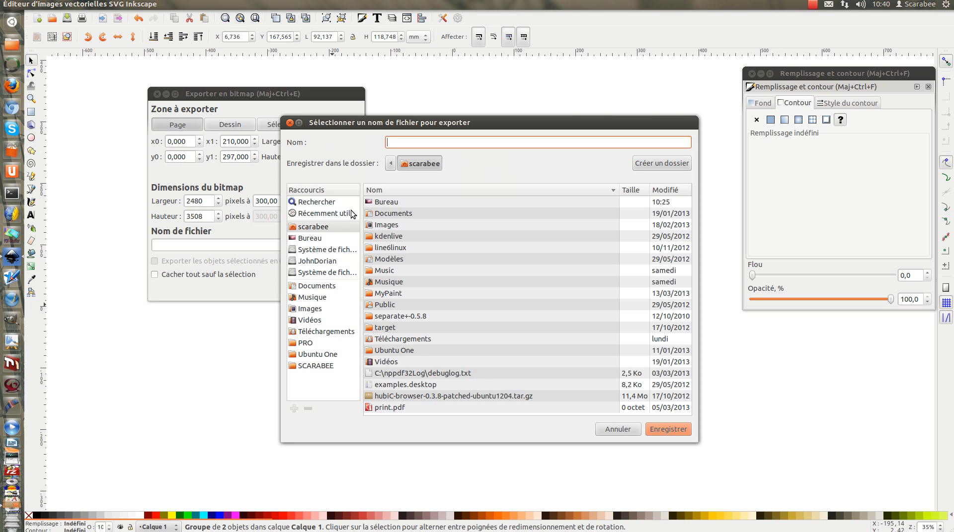
left_click(393, 204)
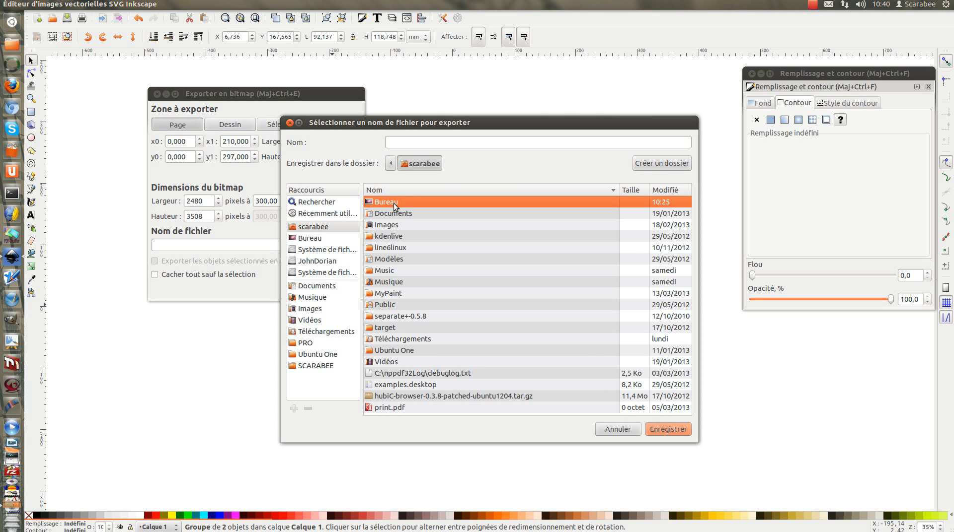
left_click(663, 430)
left_click(407, 142)
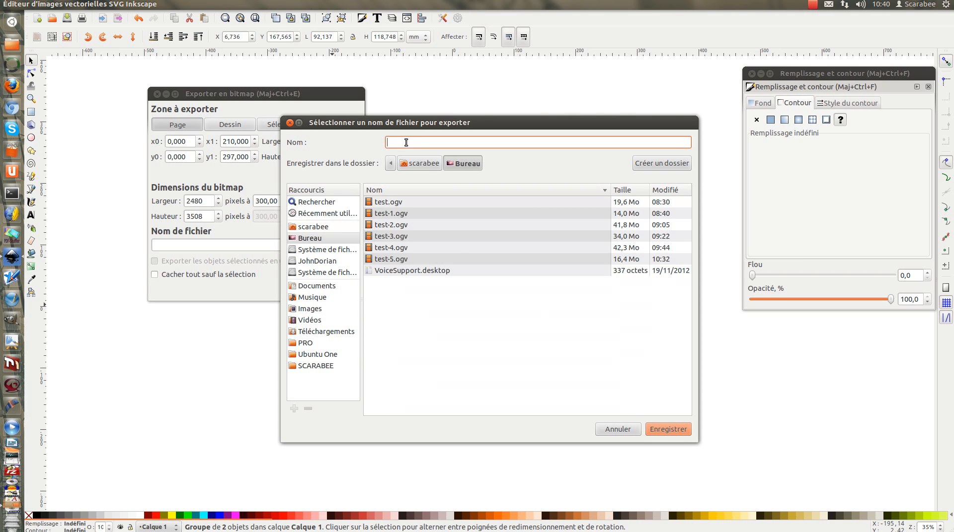
type("image")
left_click(663, 429)
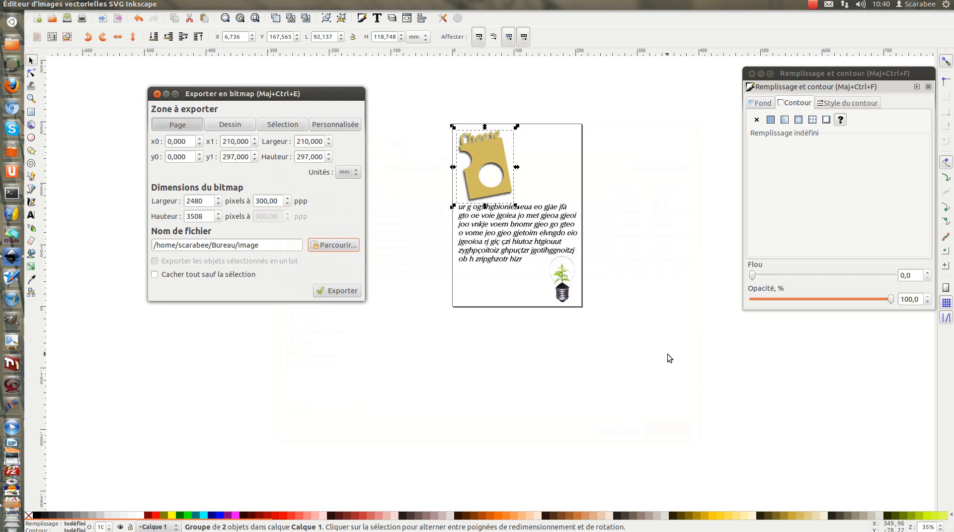
left_click(343, 291)
left_click(404, 180)
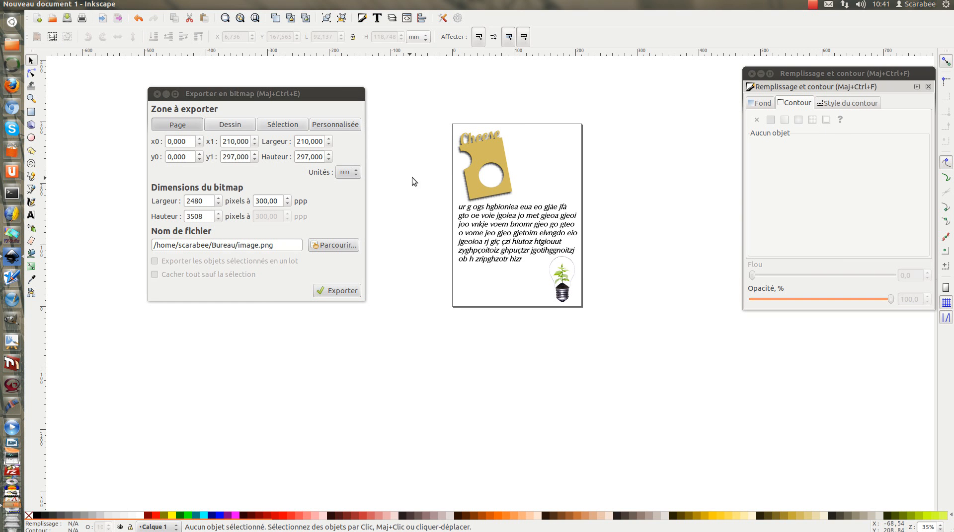
left_click(157, 94)
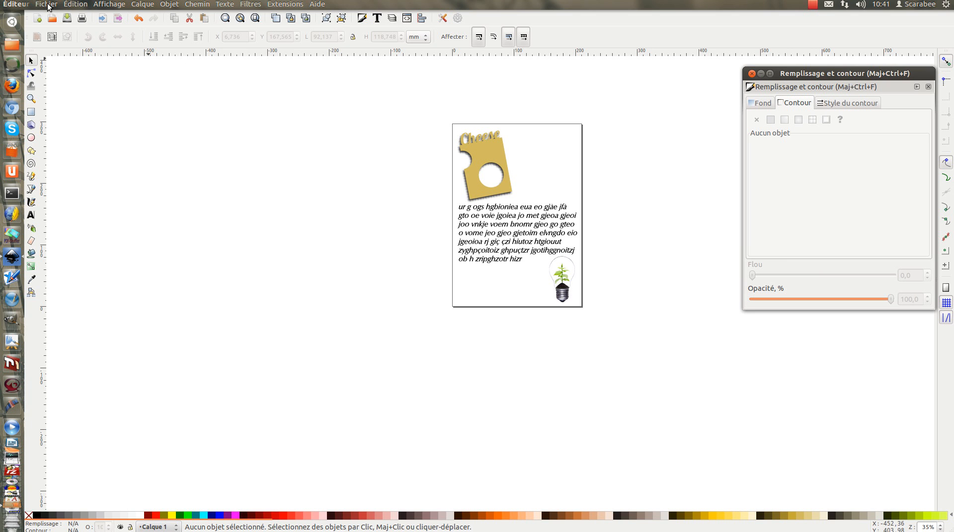
Step: Import image.png from the Bureau folder into the document as a linked image
left_click(46, 4)
left_click(55, 105)
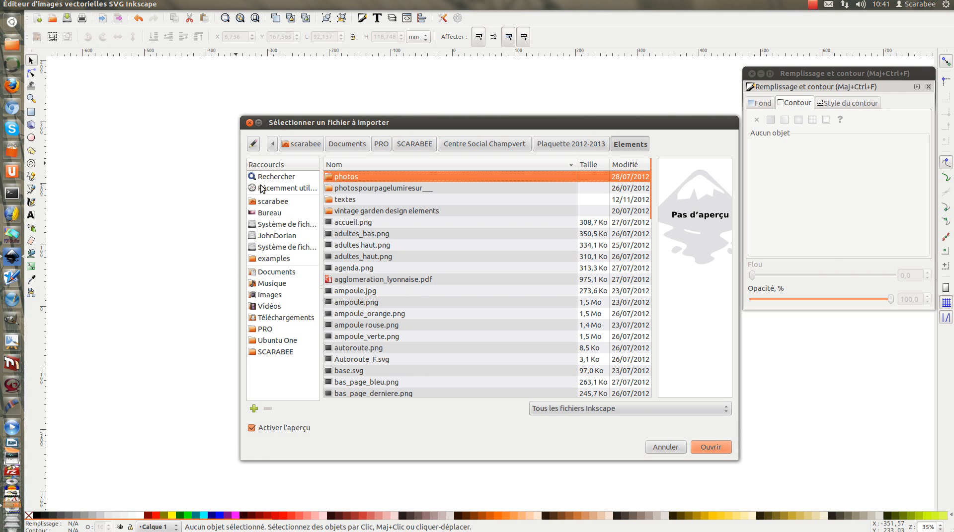
left_click(269, 213)
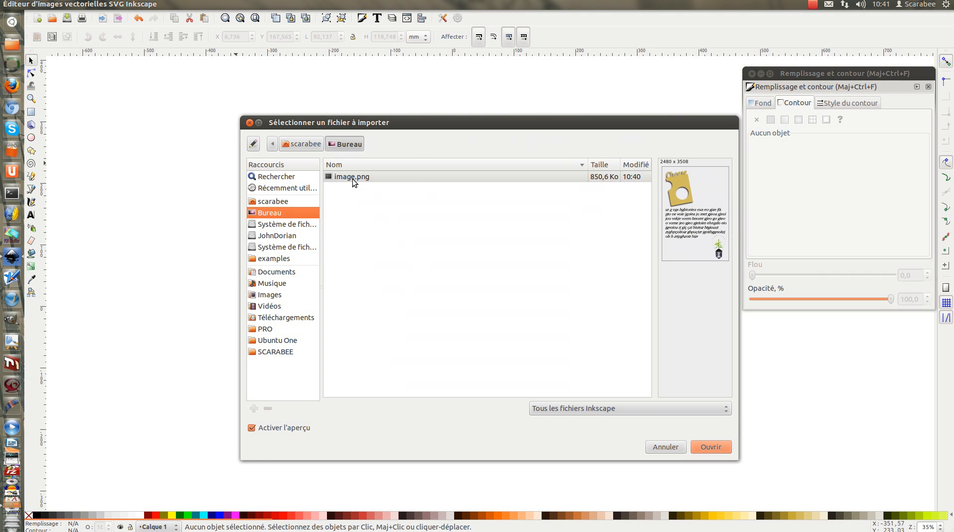
left_click(350, 178)
left_click(714, 446)
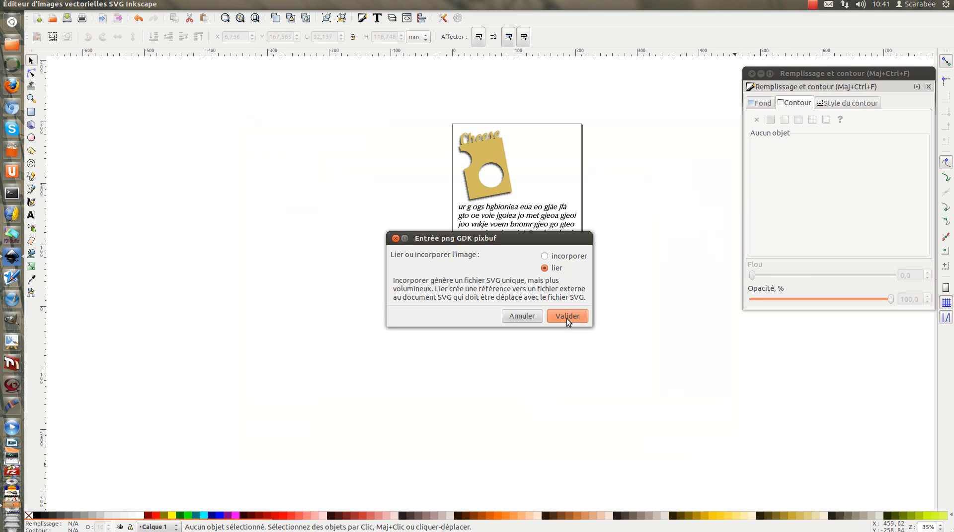
left_click(566, 316)
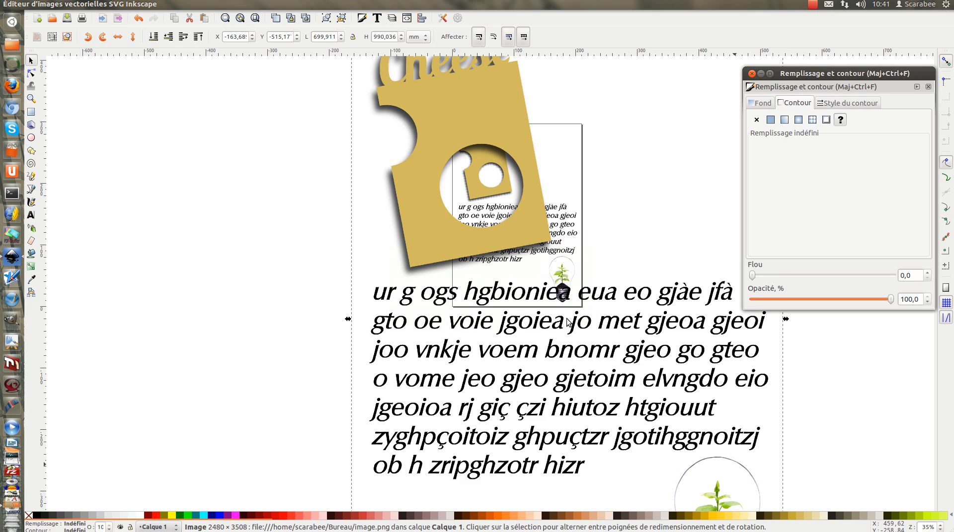
Step: Scale the imported page image down proportionally to about 56 × 80 mm
scroll(500, 271, "down", 5)
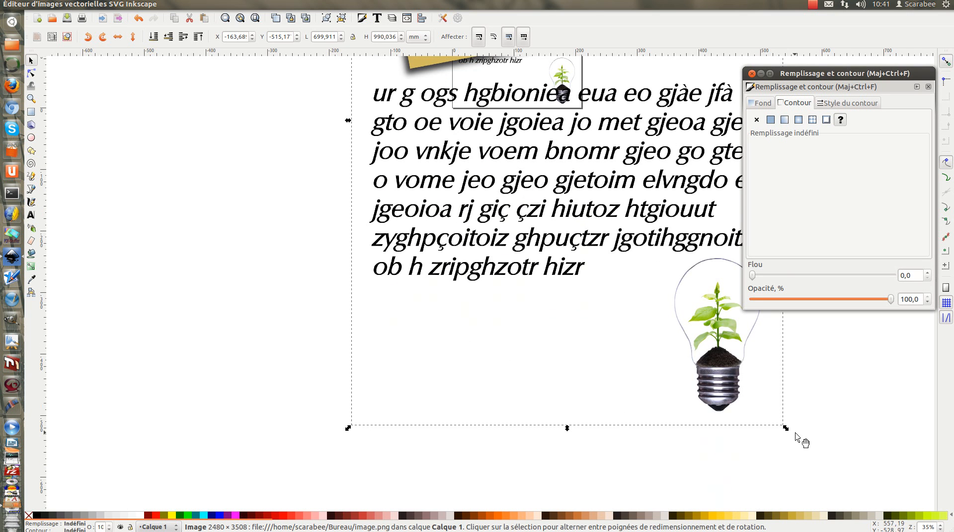
left_click_drag(785, 428, 573, 160)
scroll(634, 273, "up", 13)
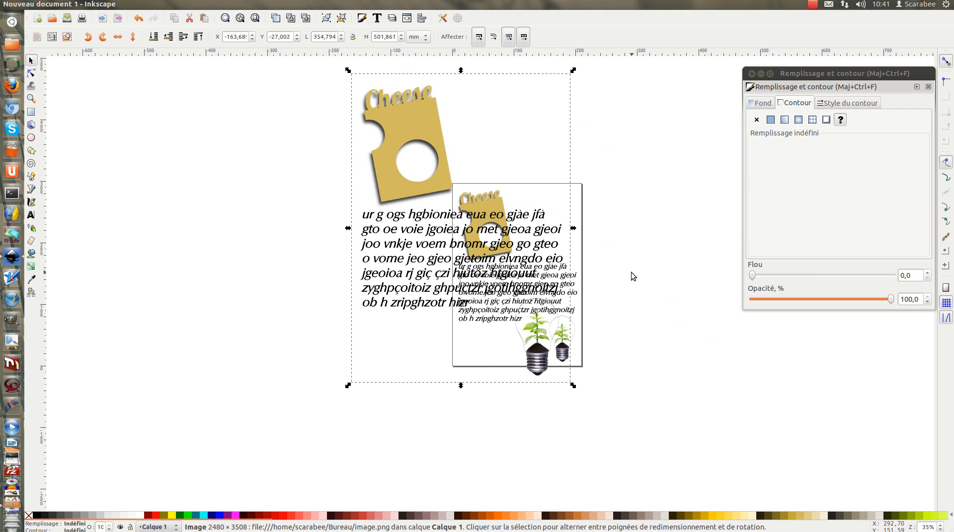
left_click_drag(573, 387, 392, 142)
left_click(346, 115)
Step: Move the reduced page image onto the page, right of the Cheese graphic, at about X 133 mm, Y 192.6 mm
left_click_drag(363, 96, 566, 209)
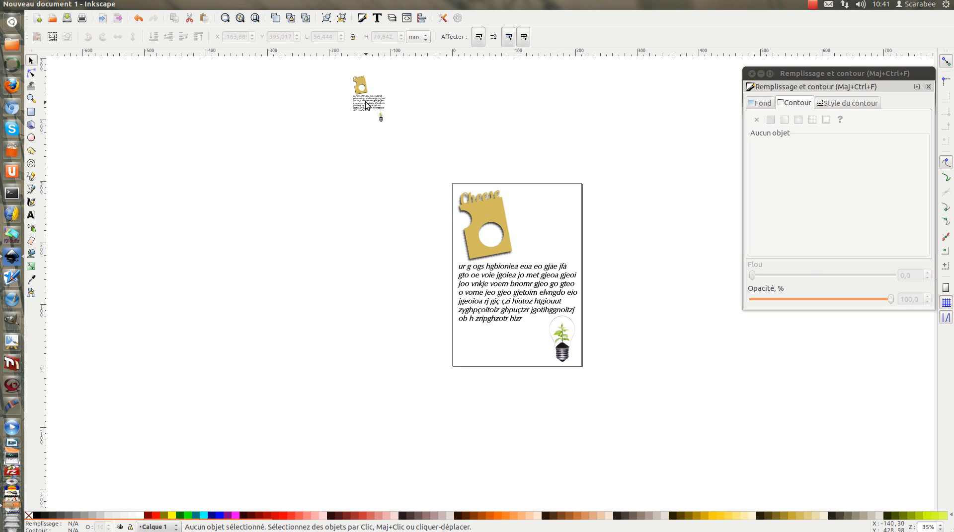
scroll(456, 137, "up", 3)
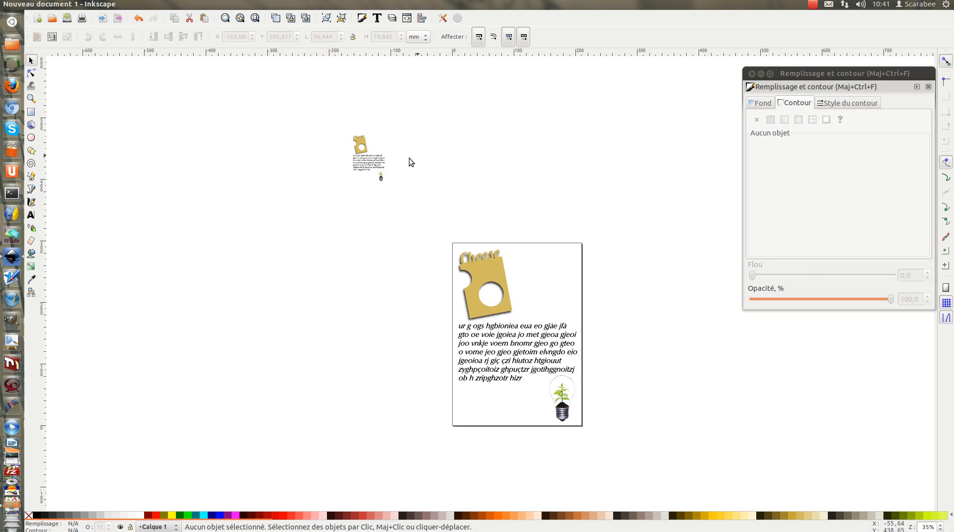
left_click_drag(290, 104, 444, 202)
mouse_move(366, 157)
left_mouse_down()
mouse_move(542, 260)
mouse_move(545, 275)
left_mouse_up()
left_click(380, 176)
left_click(642, 267)
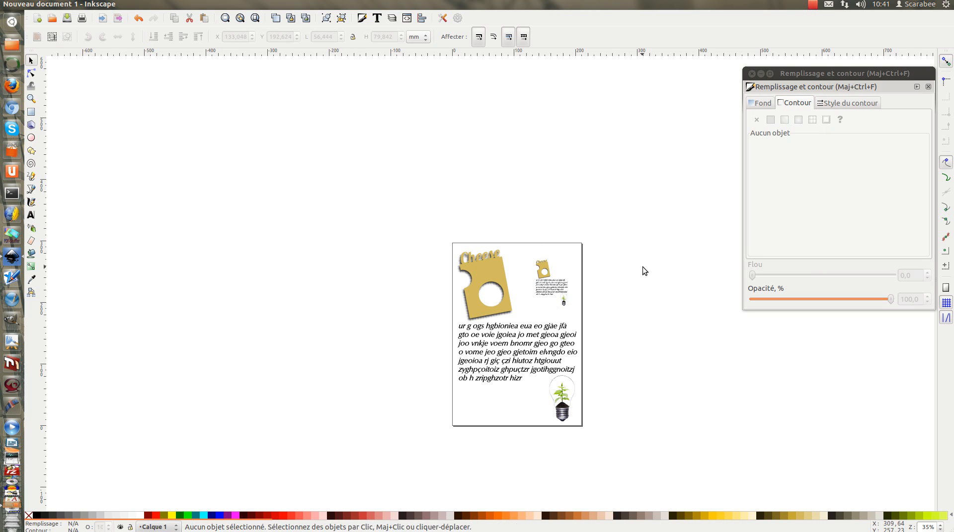
Step: Compare the imported bitmap with the original vector artwork up close, checking the Cheese graphic, text and light bulb
scroll(549, 301, "up", 5)
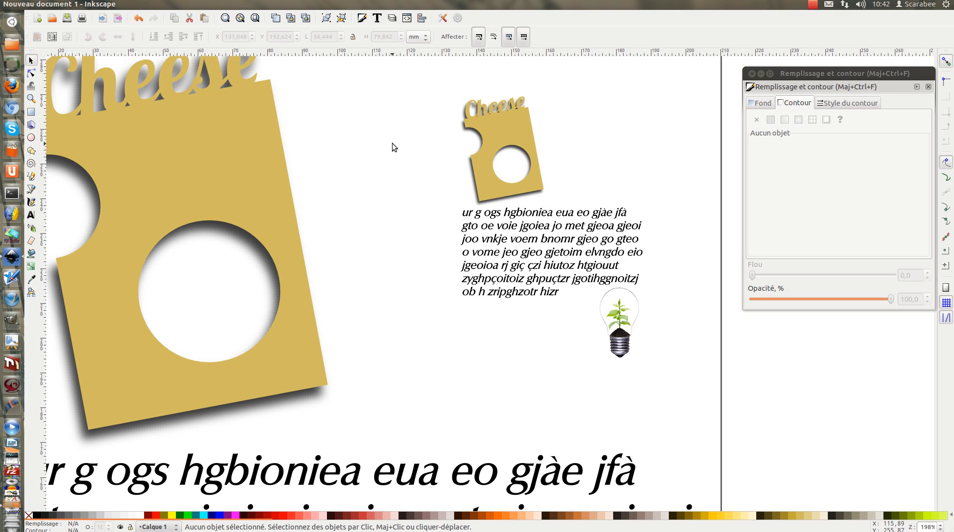
scroll(391, 143, "down", 2)
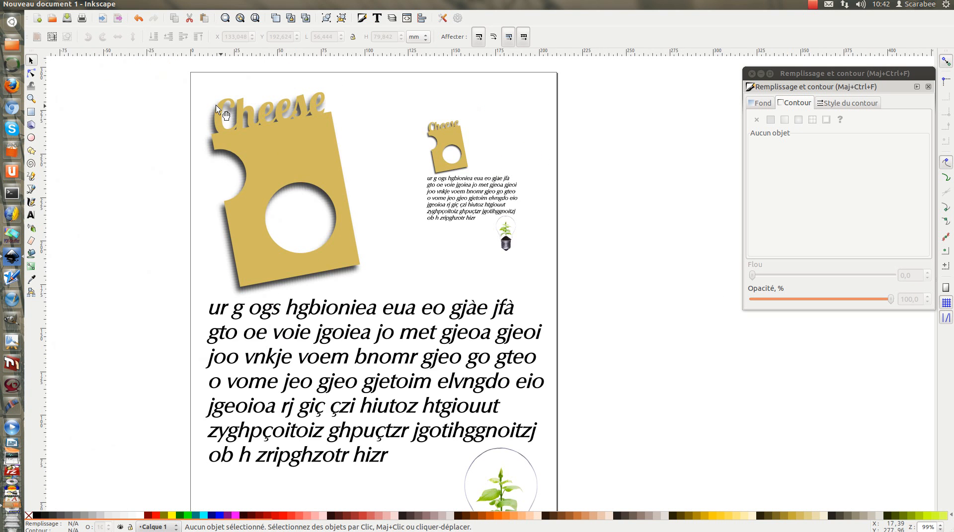
scroll(638, 281, "down", 6)
scroll(637, 281, "up", 6)
scroll(636, 281, "down", 5)
scroll(636, 281, "up", 4)
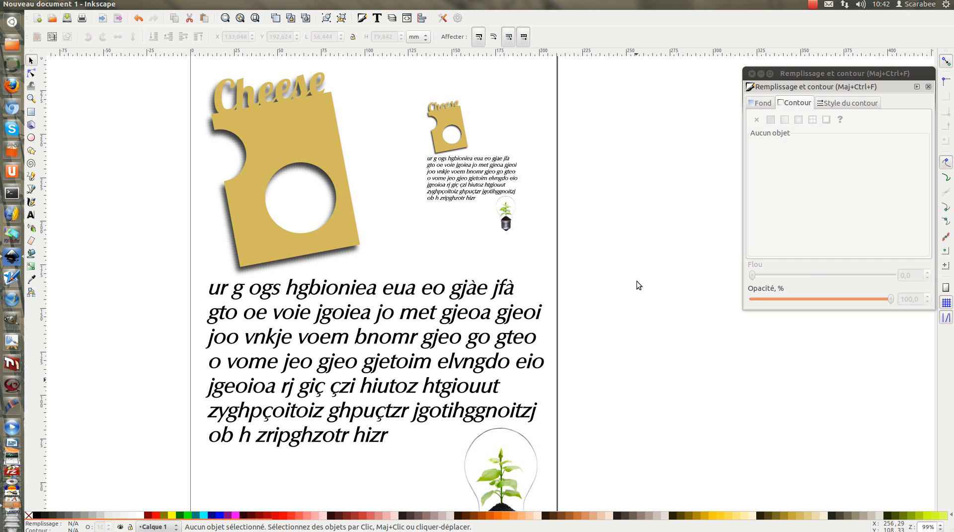
left_click(451, 118)
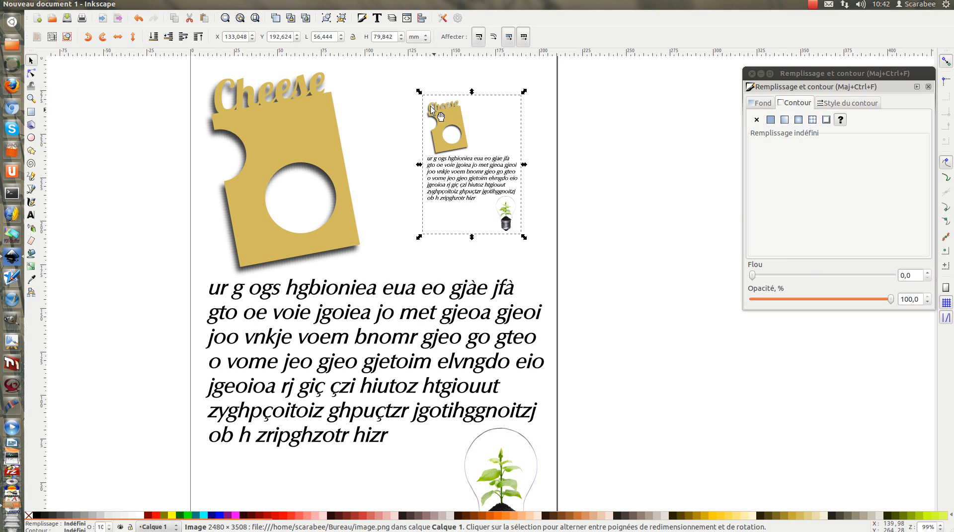
left_click(382, 91)
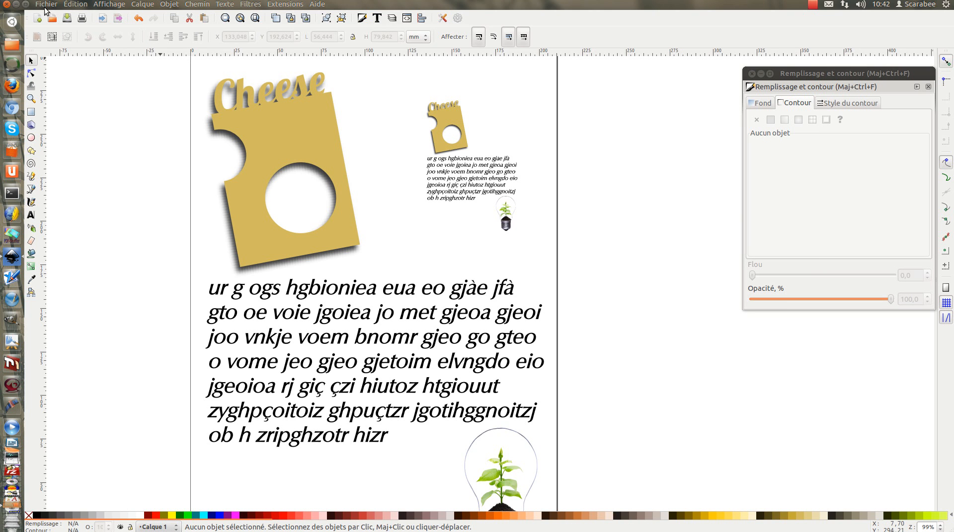
Step: Save a copy of the drawing as dessin.pdf in the Bureau folder, using the Portable Document Format (*.pdf) file type
left_click(46, 4)
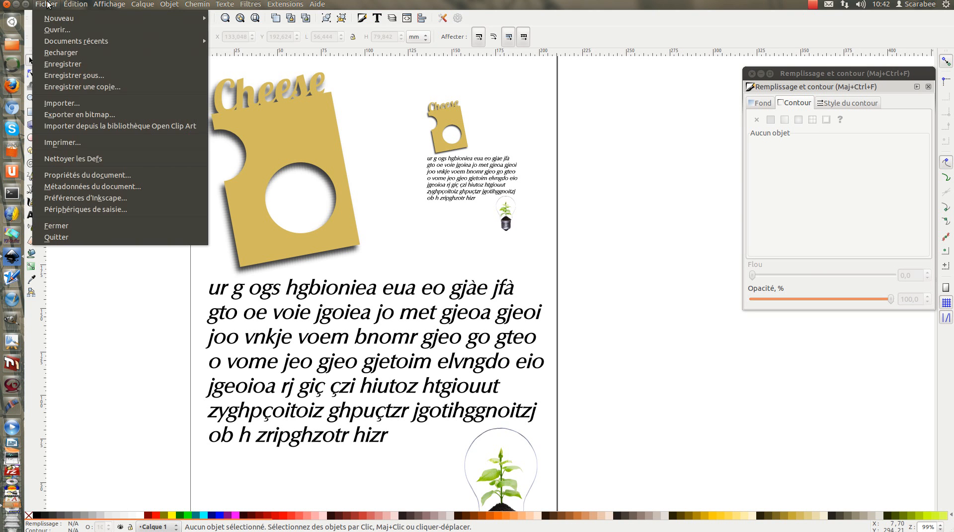
left_click(54, 88)
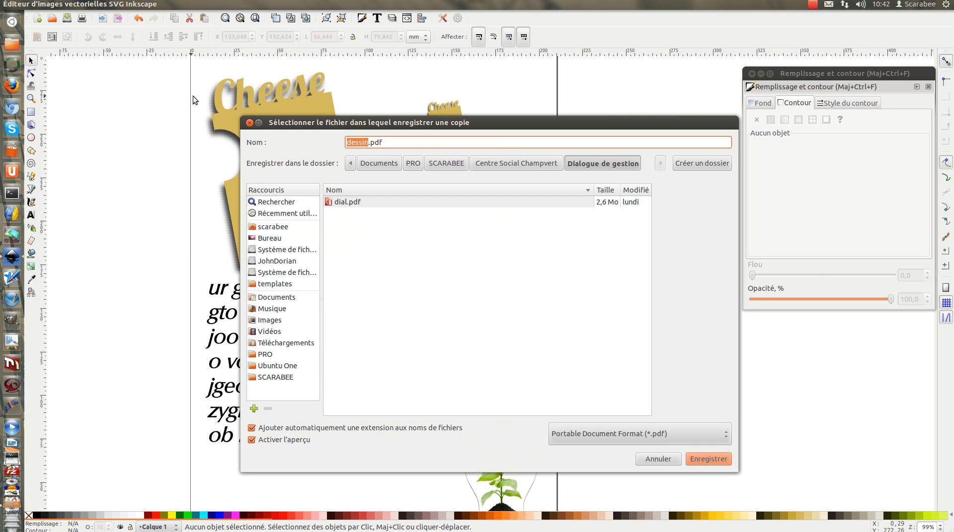
left_click_drag(418, 123, 413, 70)
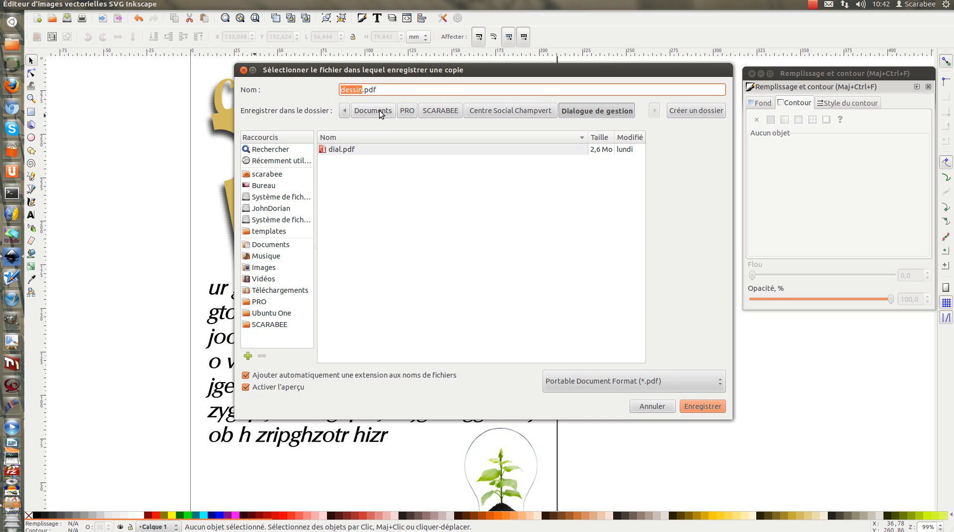
left_click(264, 186)
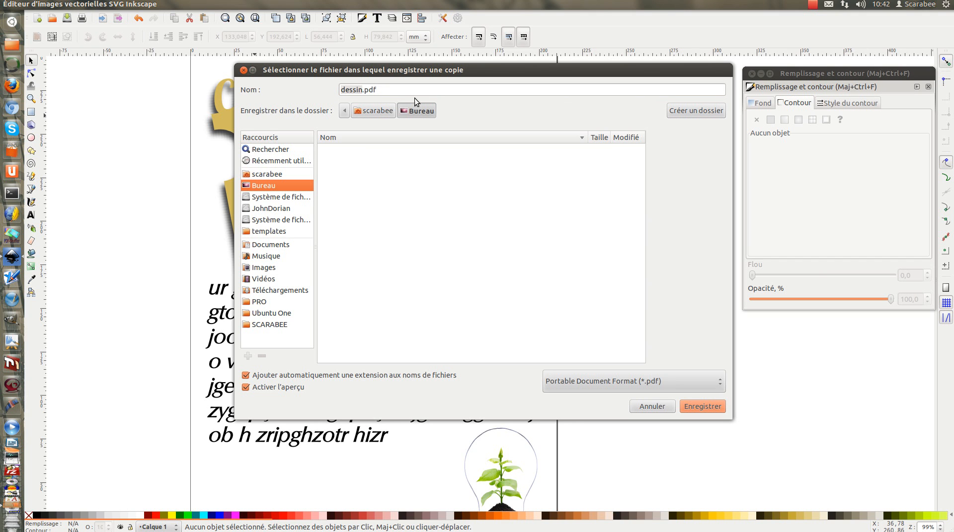
left_click(721, 387)
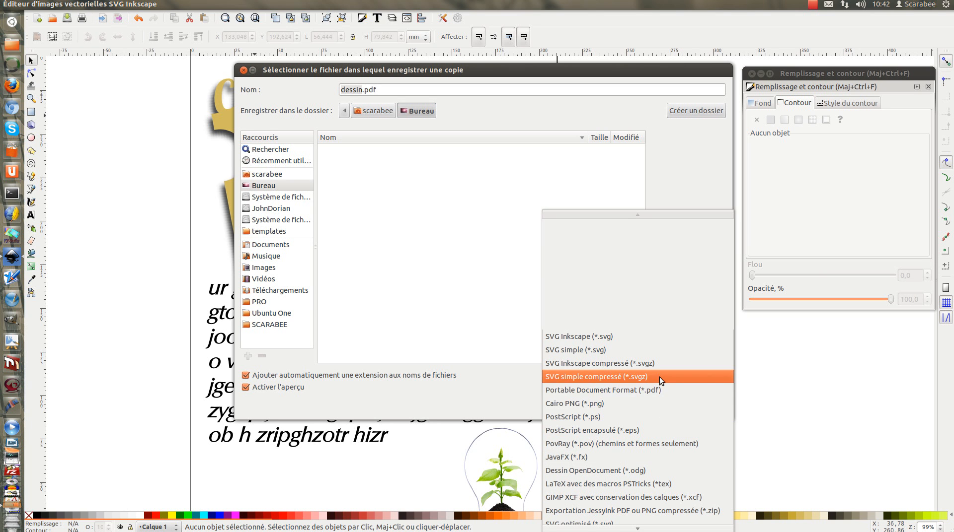
left_click(664, 392)
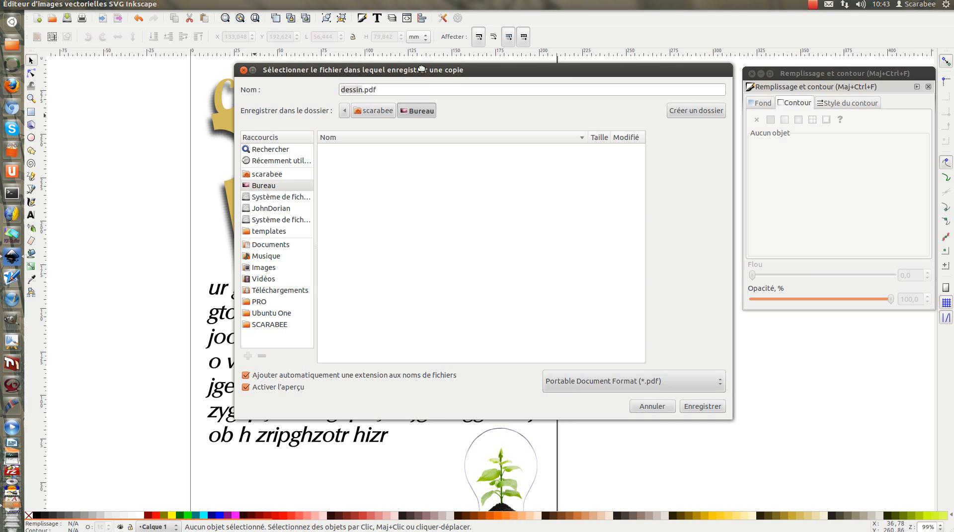
left_click_drag(419, 72, 418, 57)
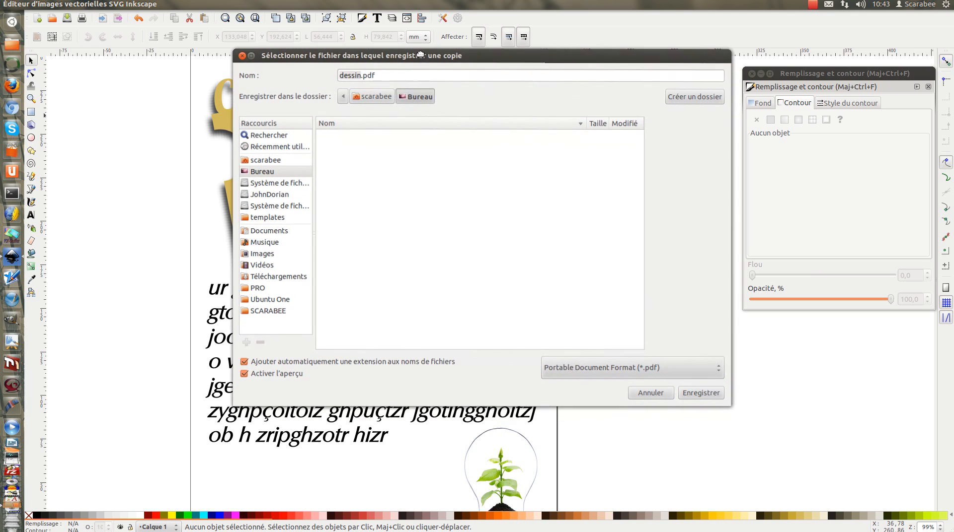
left_click(710, 392)
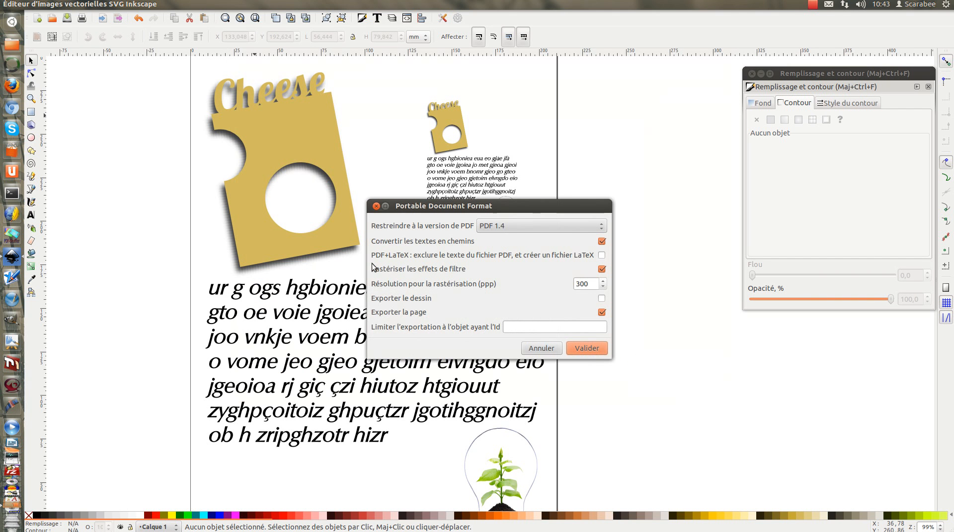
Step: Choose PDF 1.4, change the rasterisation resolution for filter effects, and confirm the PDF export of the page
left_click(523, 224)
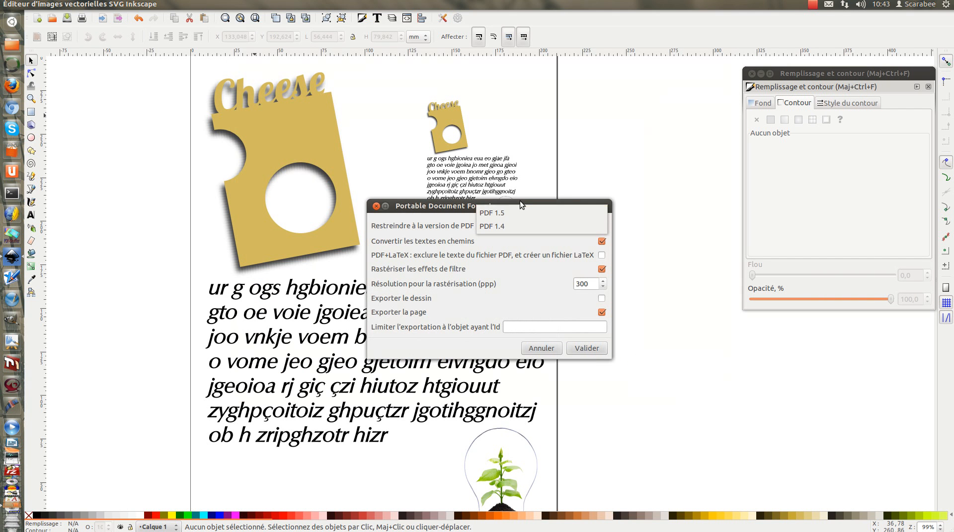
left_click(525, 227)
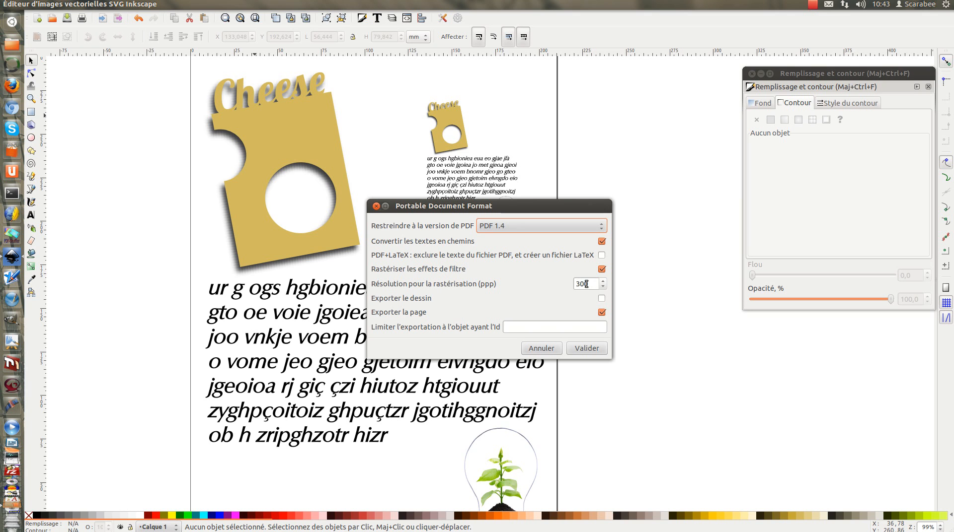
left_click_drag(592, 284, 561, 282)
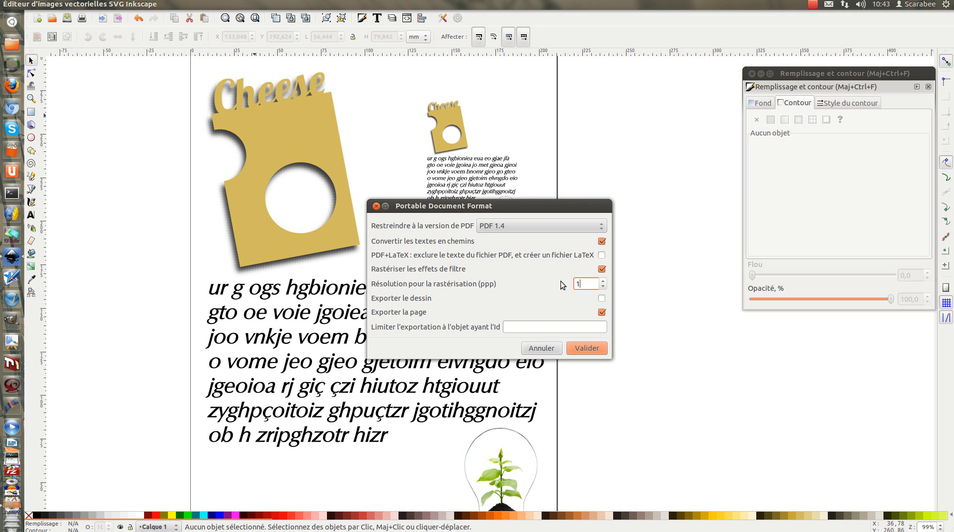
left_click(598, 350)
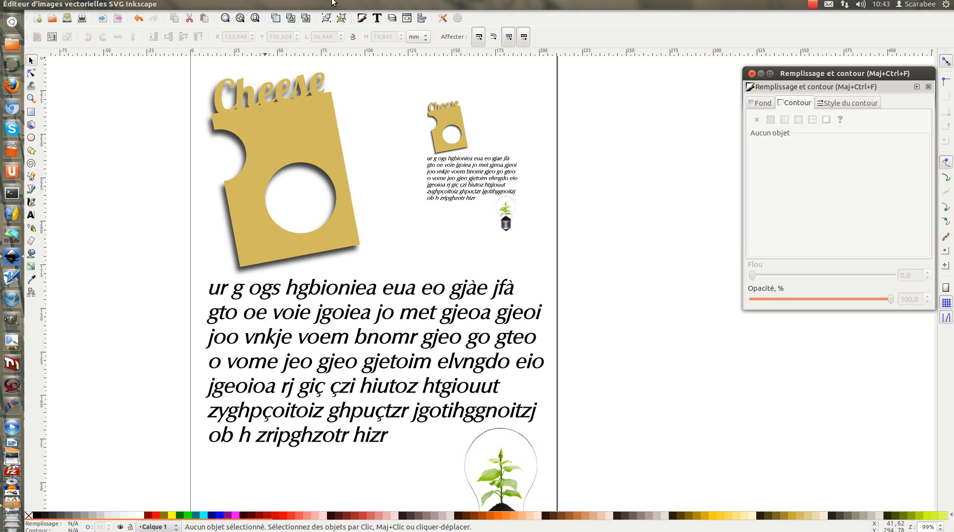
Step: Move dessin.pdf to a free spot on the desktop, check it in the document viewer, and return to the maximised Inkscape window
left_click_drag(356, 6, 372, 73)
left_click_drag(68, 426, 181, 346)
double_click(182, 342)
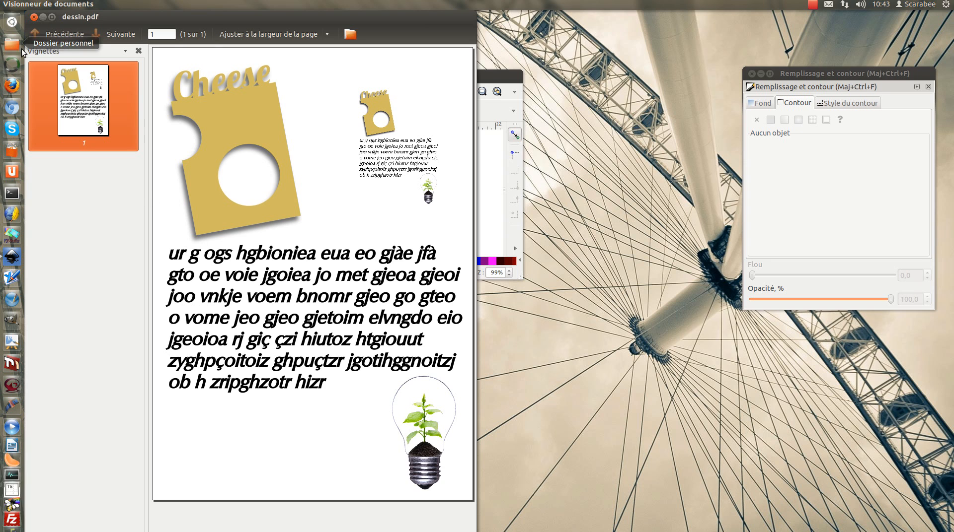
left_click(34, 16)
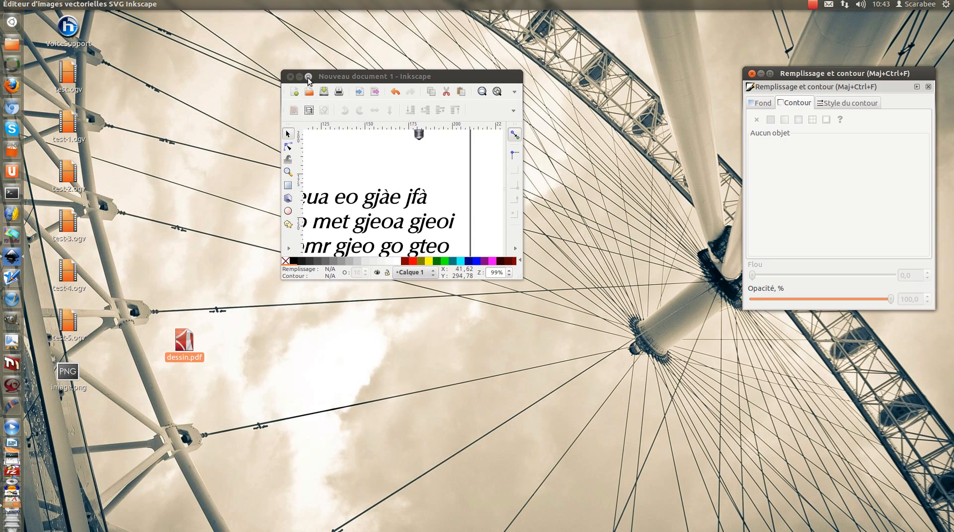
left_click(308, 77)
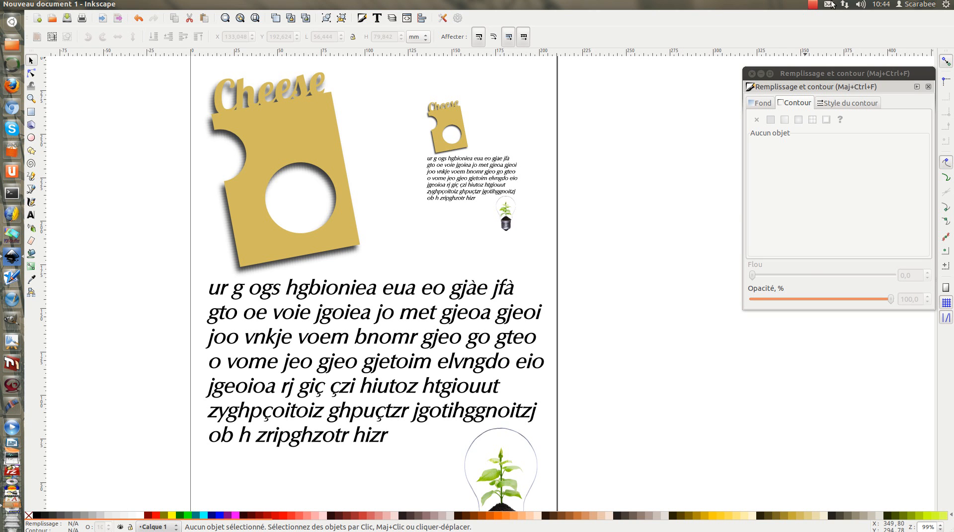
left_click(813, 5)
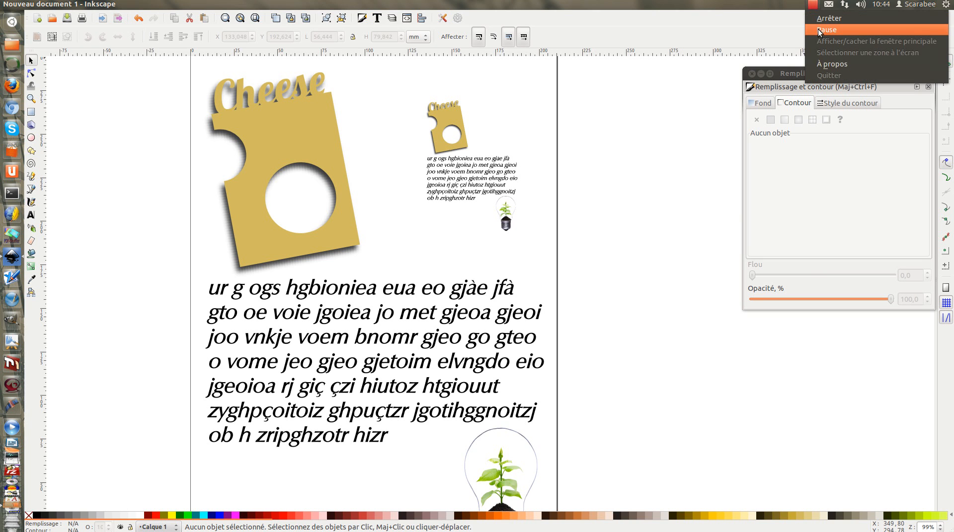